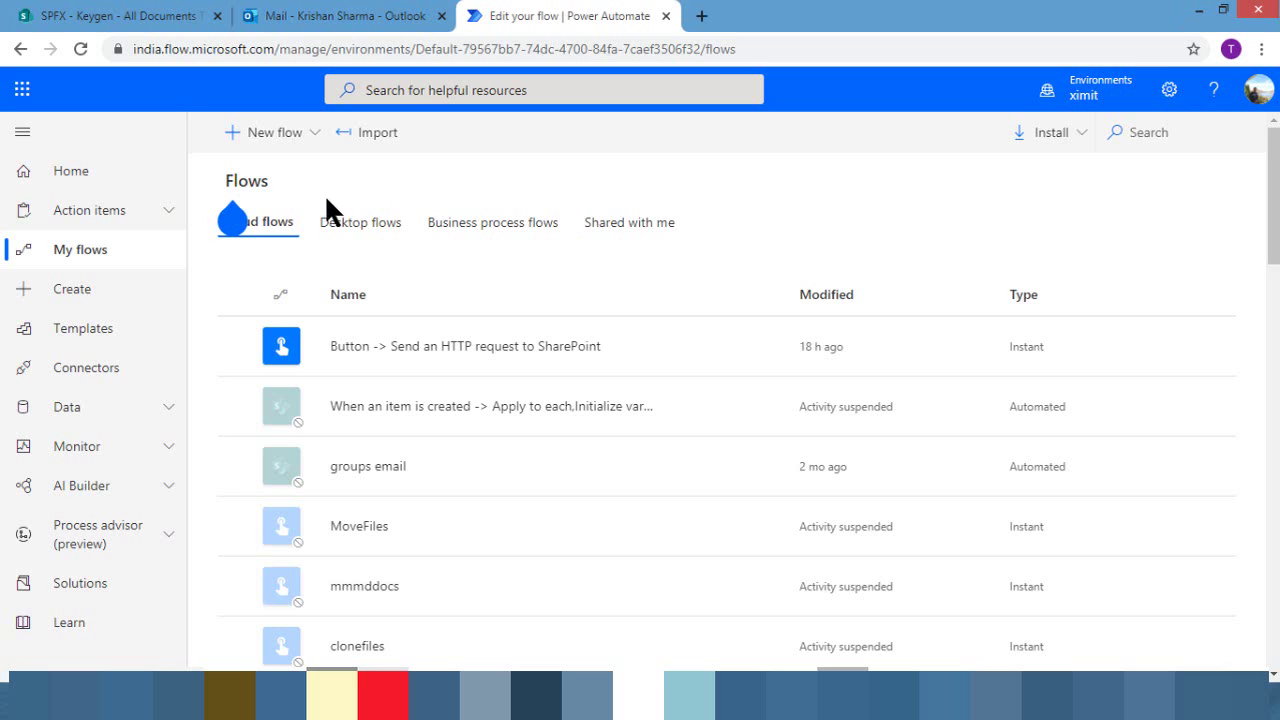
# - Create an instant cloud flow named FromAddrssFlow that uses the "Manually trigger a flow" trigger
pyautogui.click(296, 150)
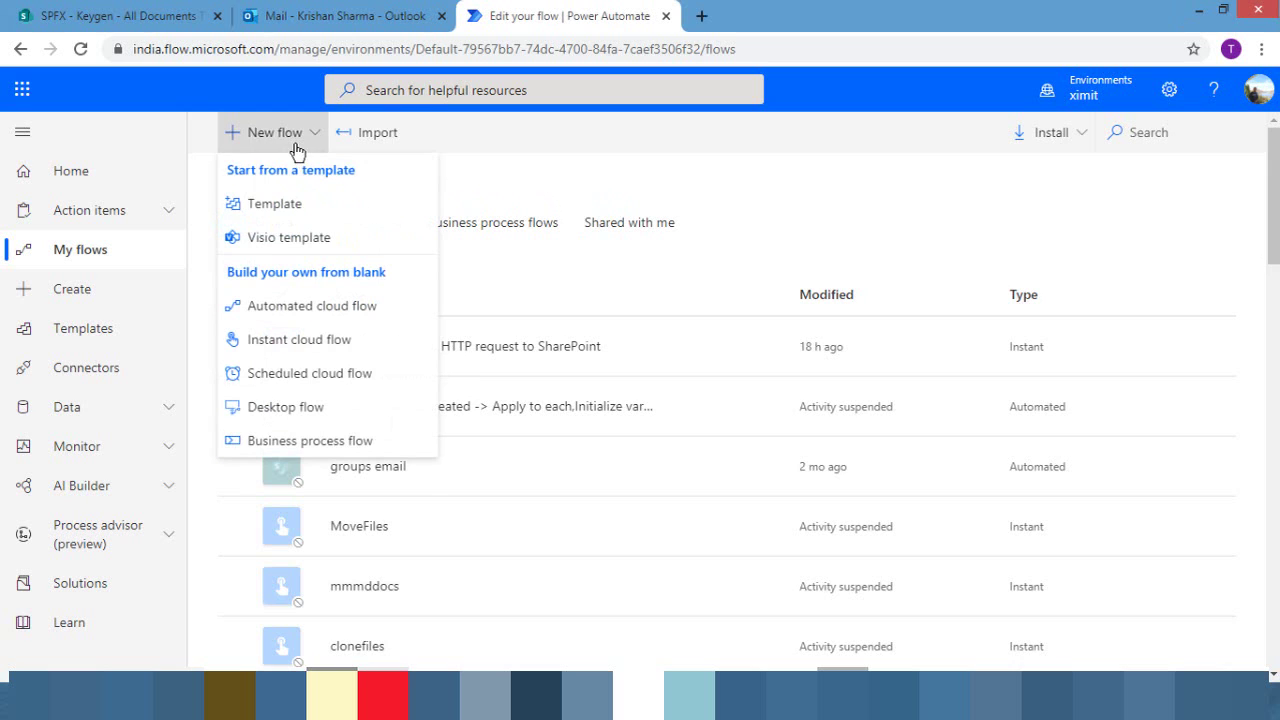
pyautogui.click(350, 339)
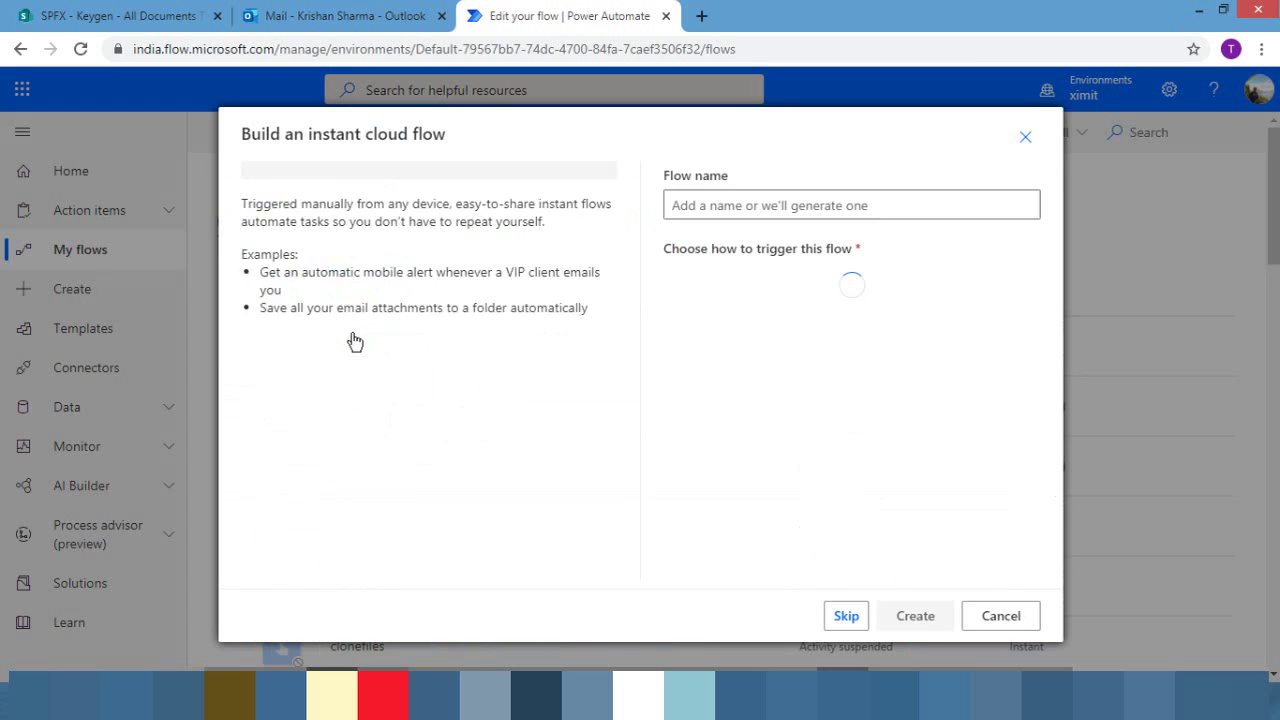
pyautogui.click(783, 208)
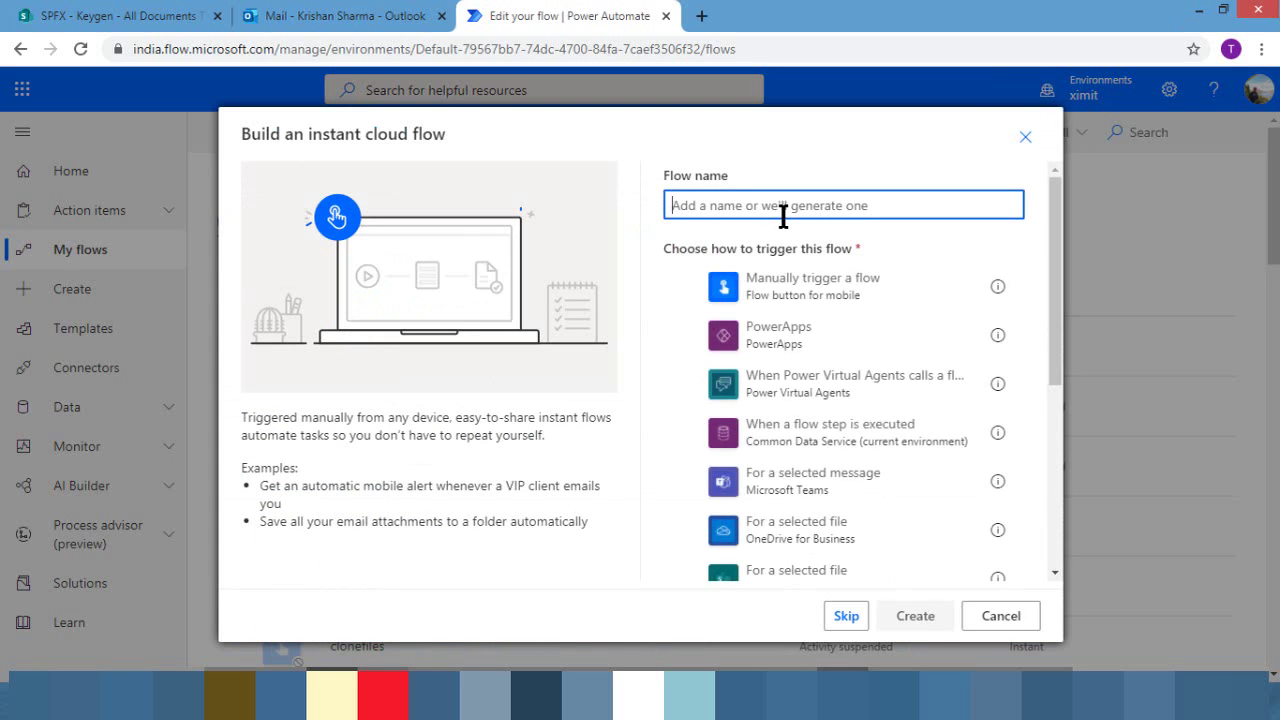
pyautogui.click(808, 285)
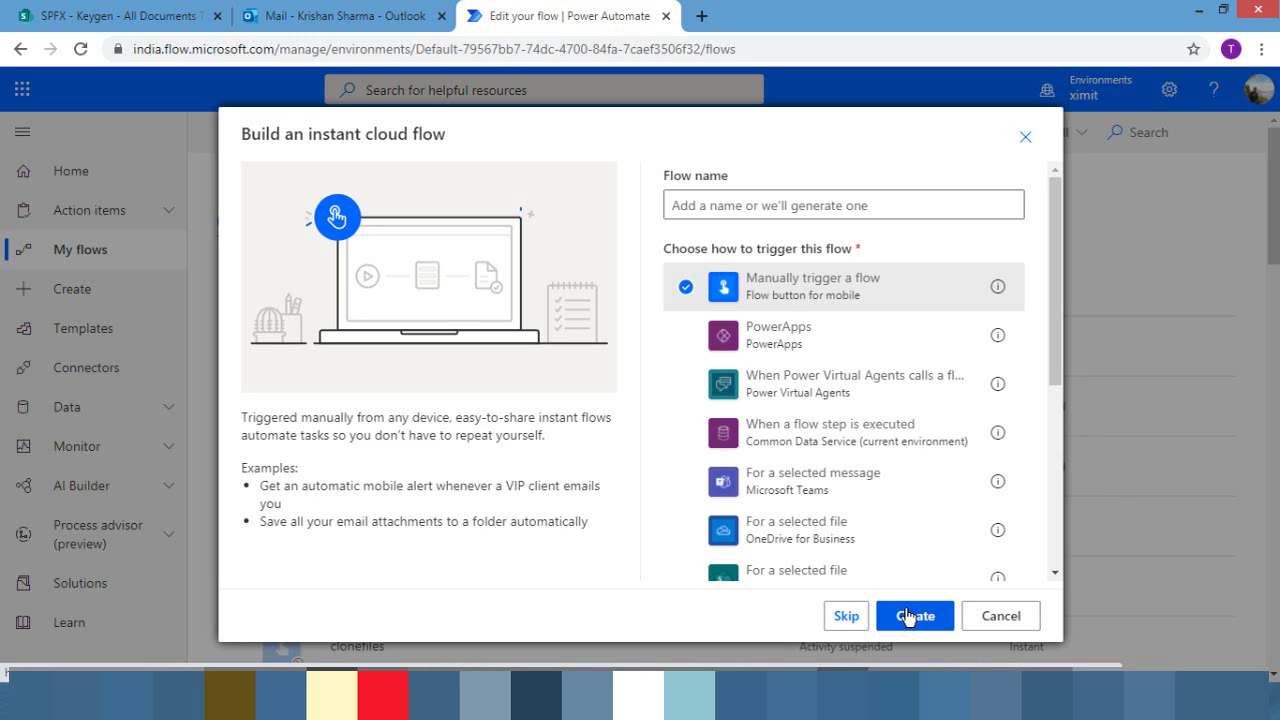
pyautogui.click(794, 208)
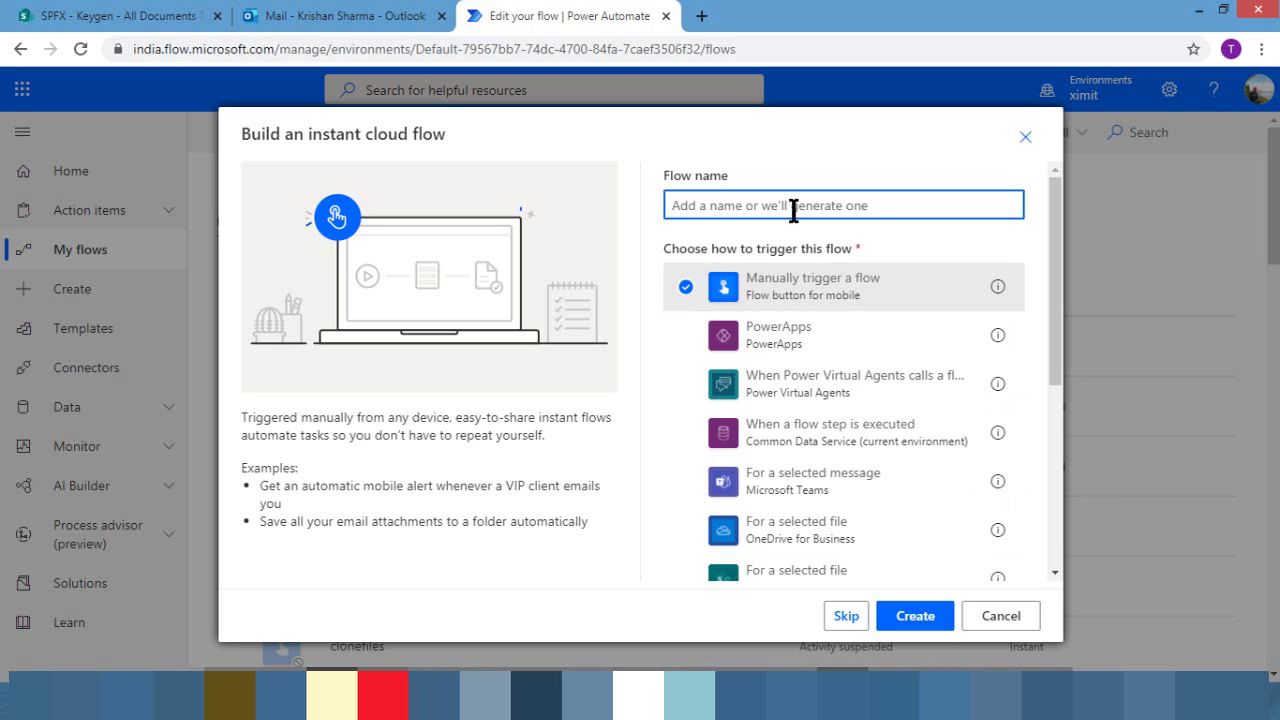
pyautogui.write('FromAddrs')
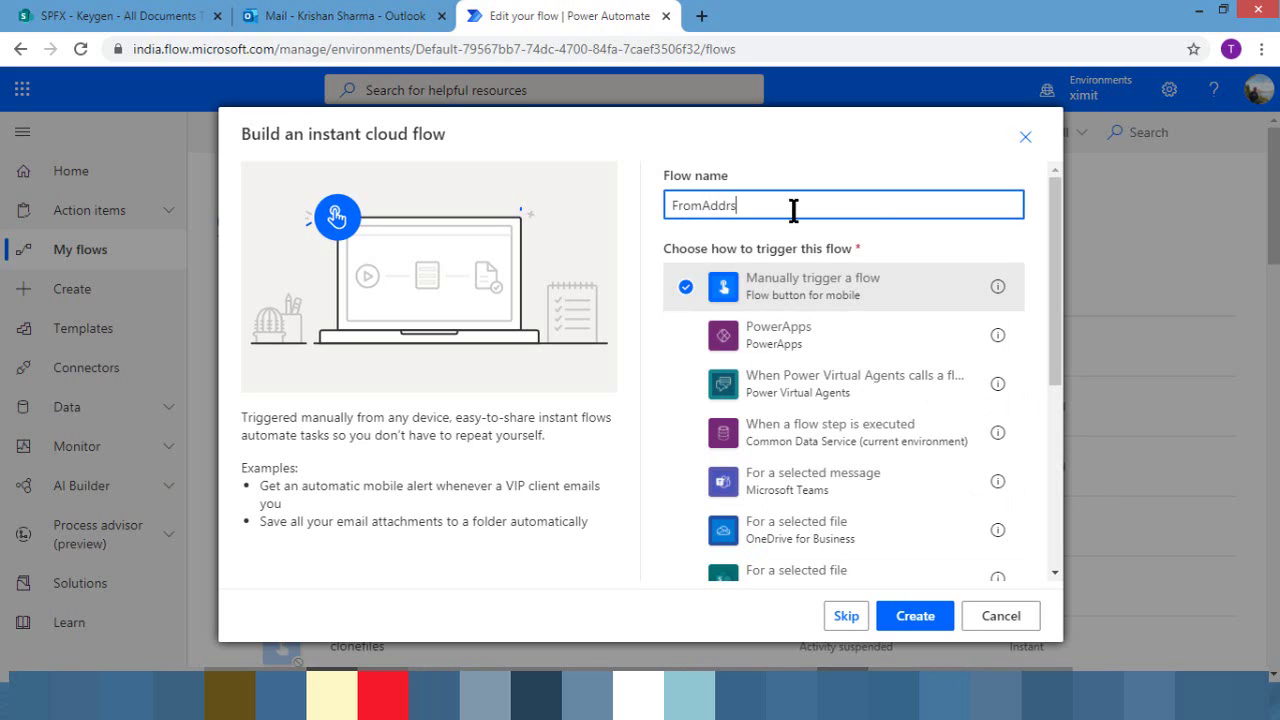
pyautogui.write('sFlow')
pyautogui.click(918, 614)
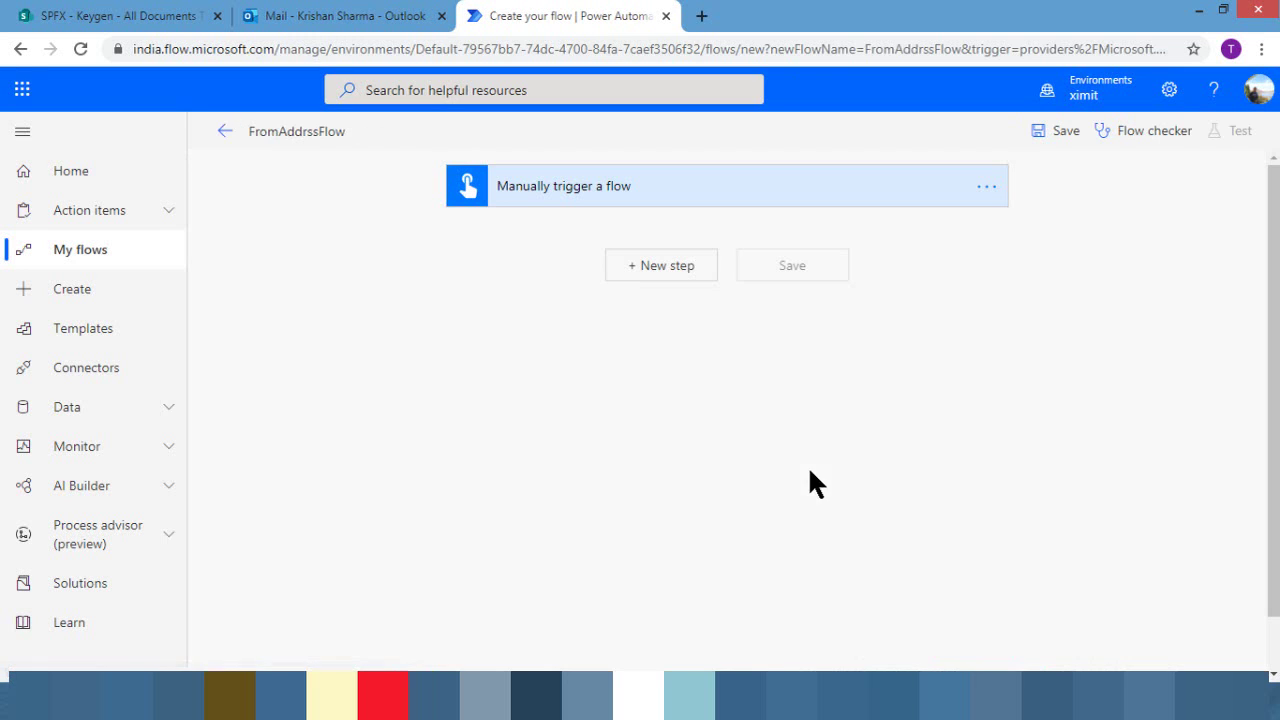
# - Search the actions for "send email" and add the Office 365 Outlook action Send an email (V2) after the trigger
pyautogui.click(660, 268)
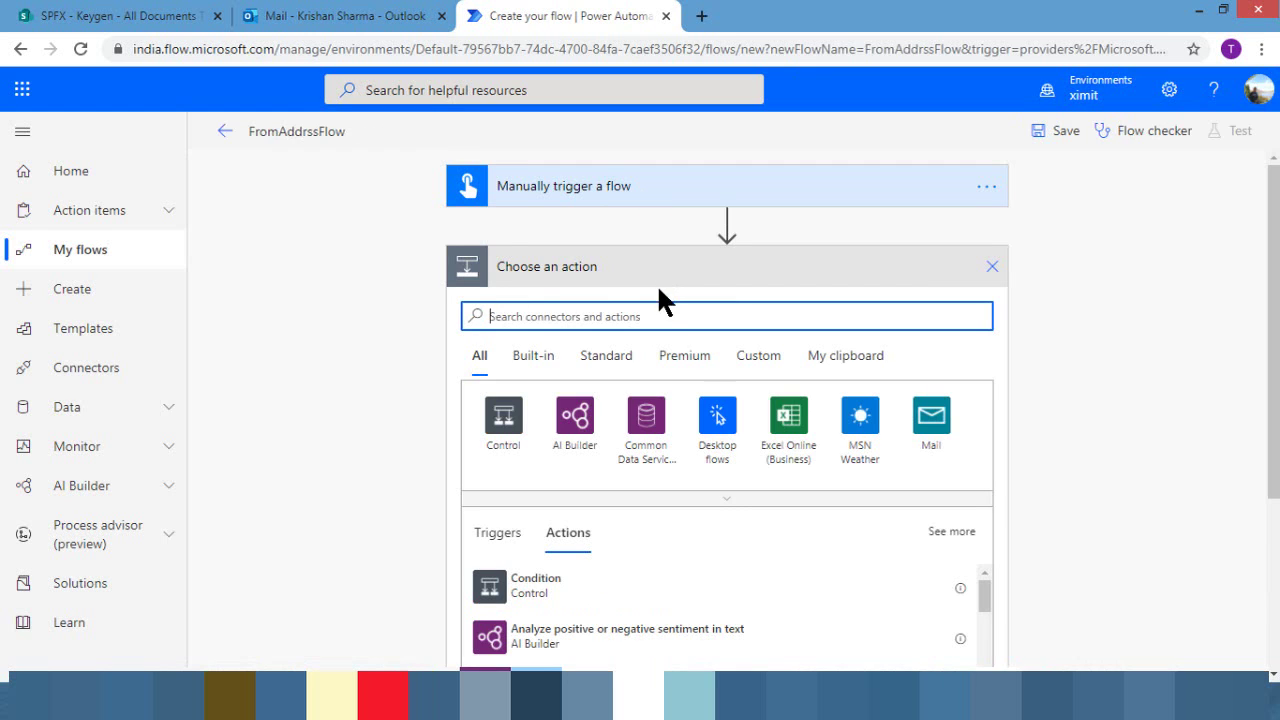
pyautogui.write('send')
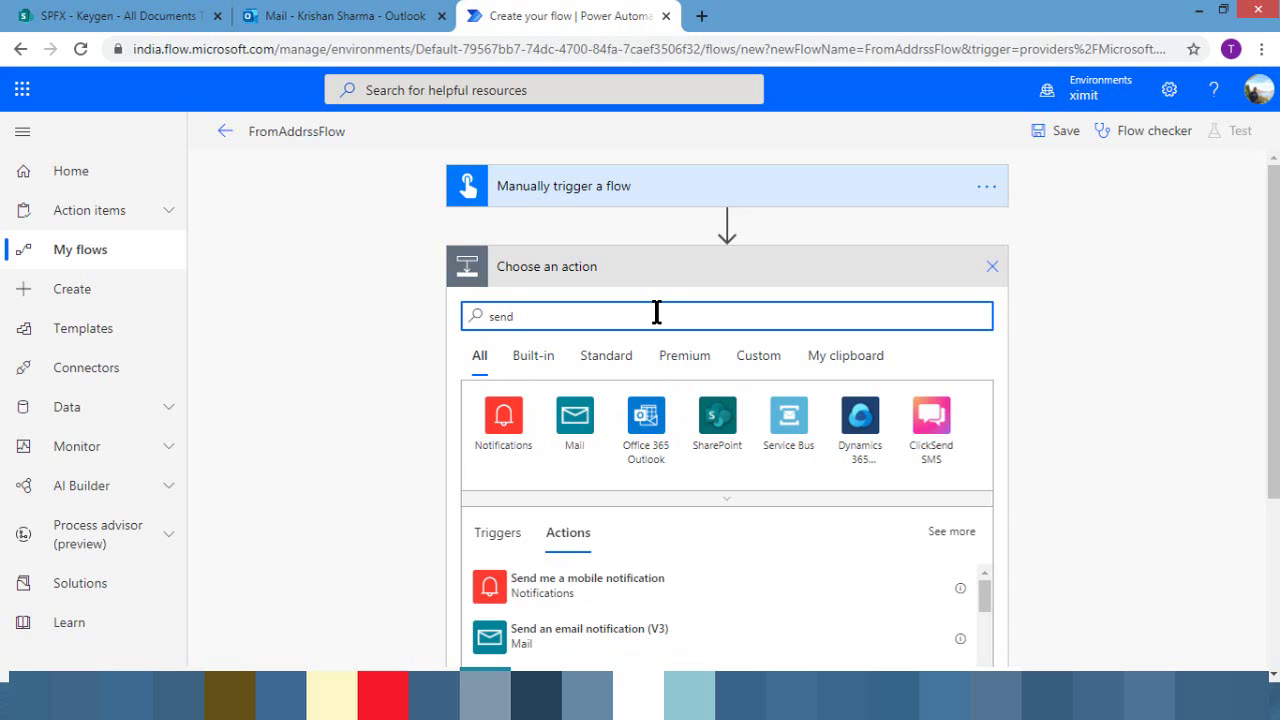
pyautogui.write(' em')
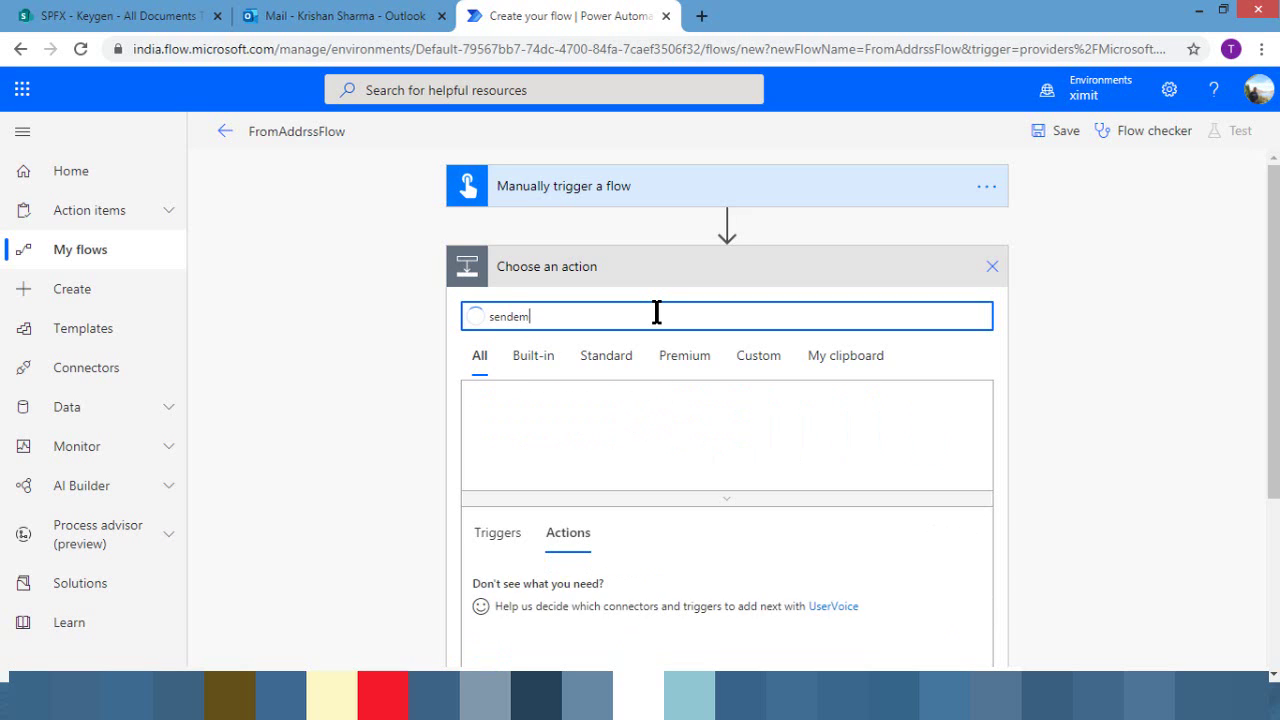
pyautogui.press('BackSpace')
pyautogui.press('BackSpace')
pyautogui.press('BackSpace')
pyautogui.write('email')
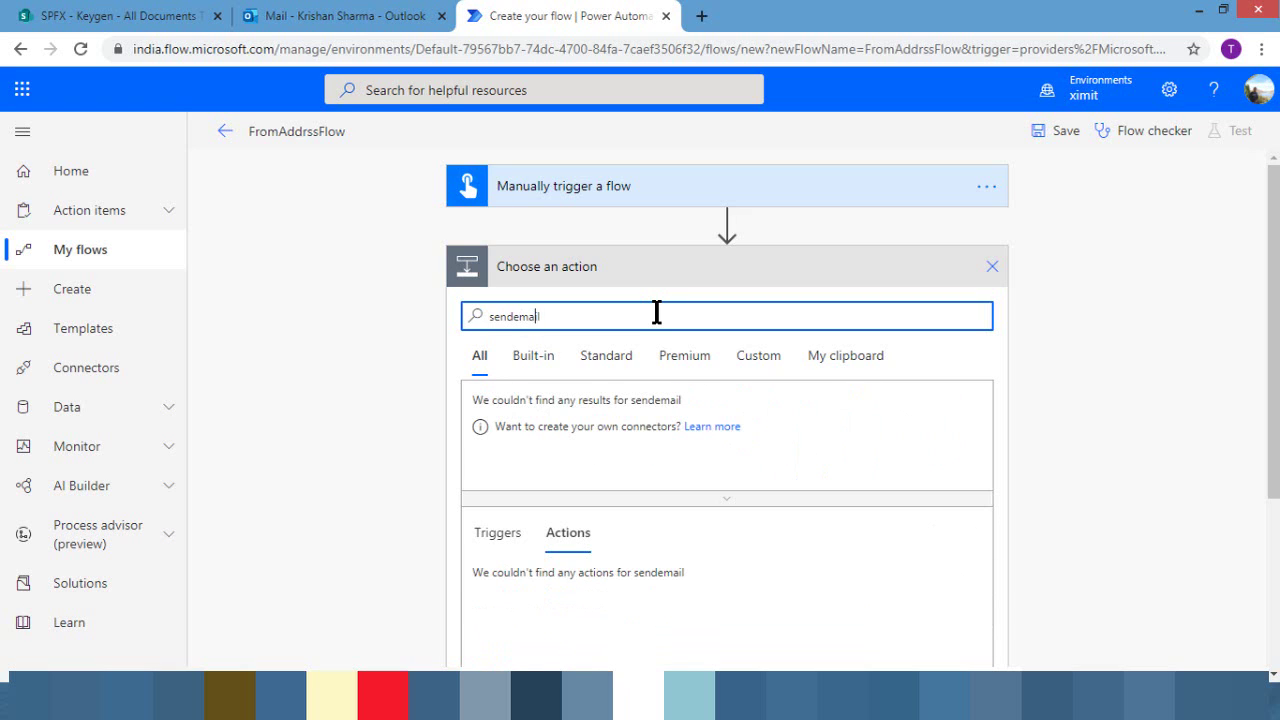
pyautogui.press('Left')
pyautogui.press('Left')
pyautogui.press('Left')
pyautogui.press('Left')
pyautogui.press('Left')
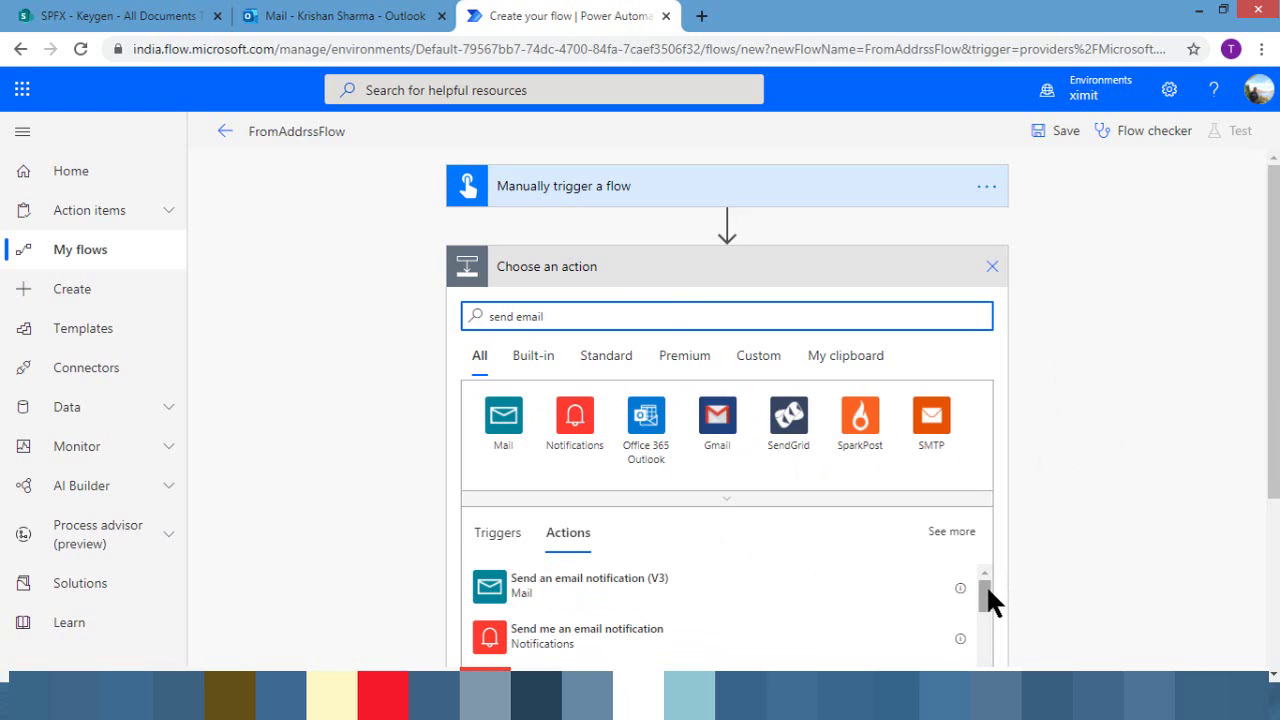
pyautogui.moveTo(988, 588); pyautogui.dragTo(988, 597)
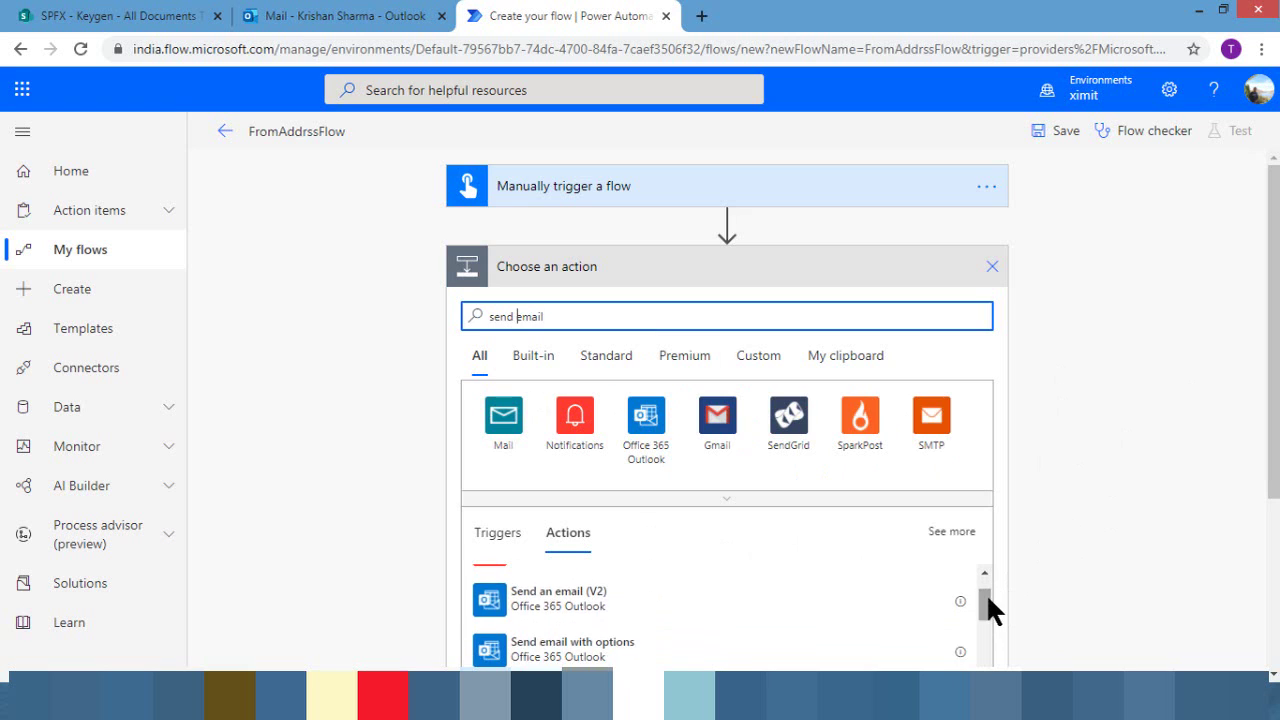
pyautogui.click(716, 605)
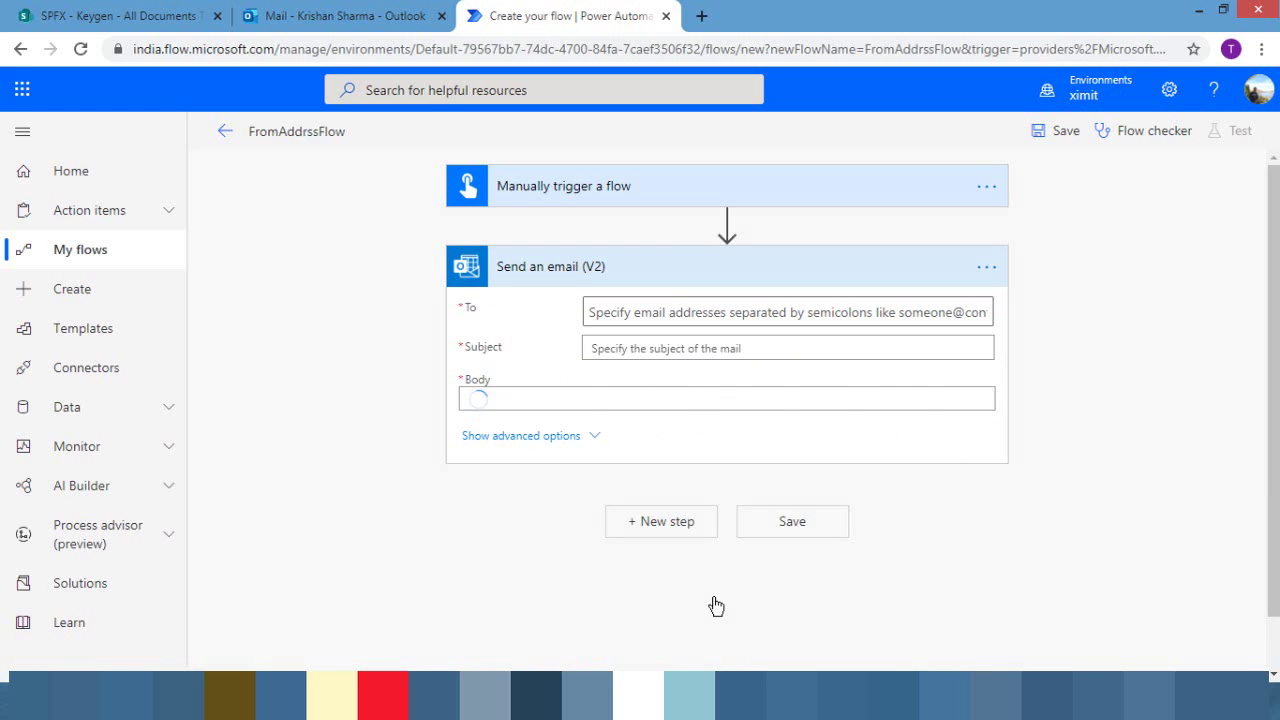
# - Set the flow owner as the recipient of the Send an email (V2) action
pyautogui.click(685, 312)
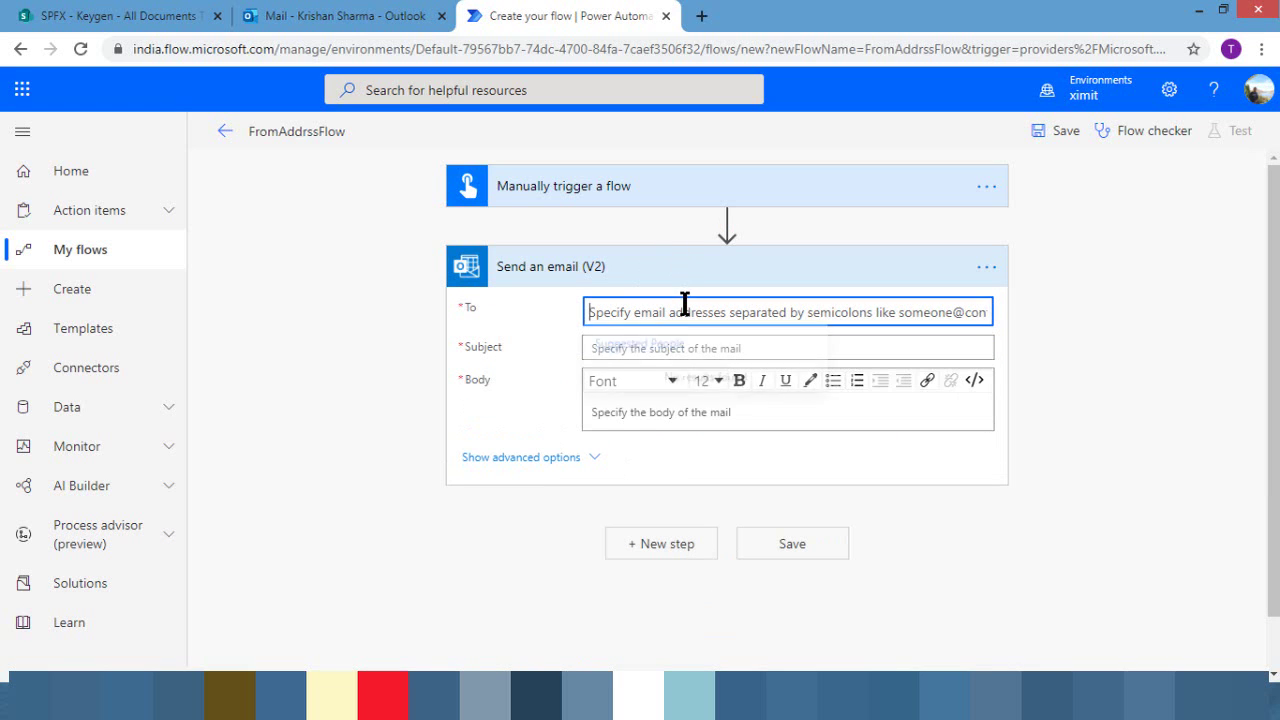
pyautogui.write('krishan')
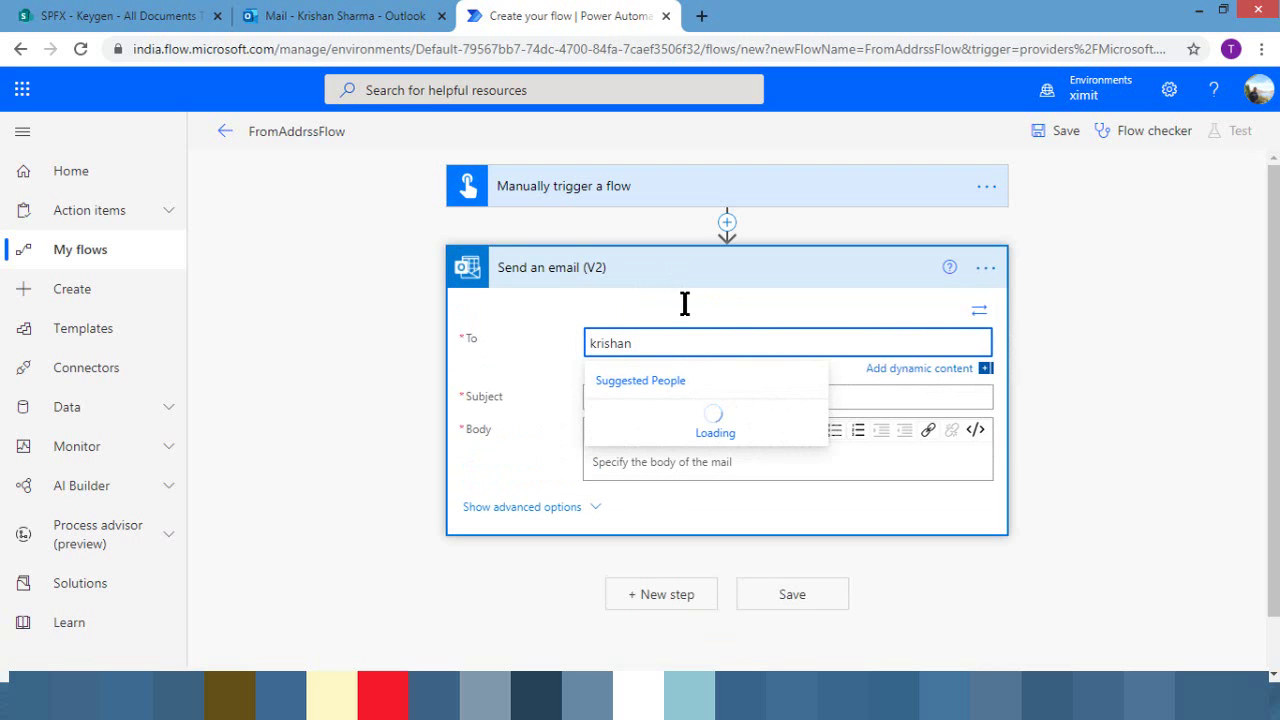
pyautogui.click(698, 418)
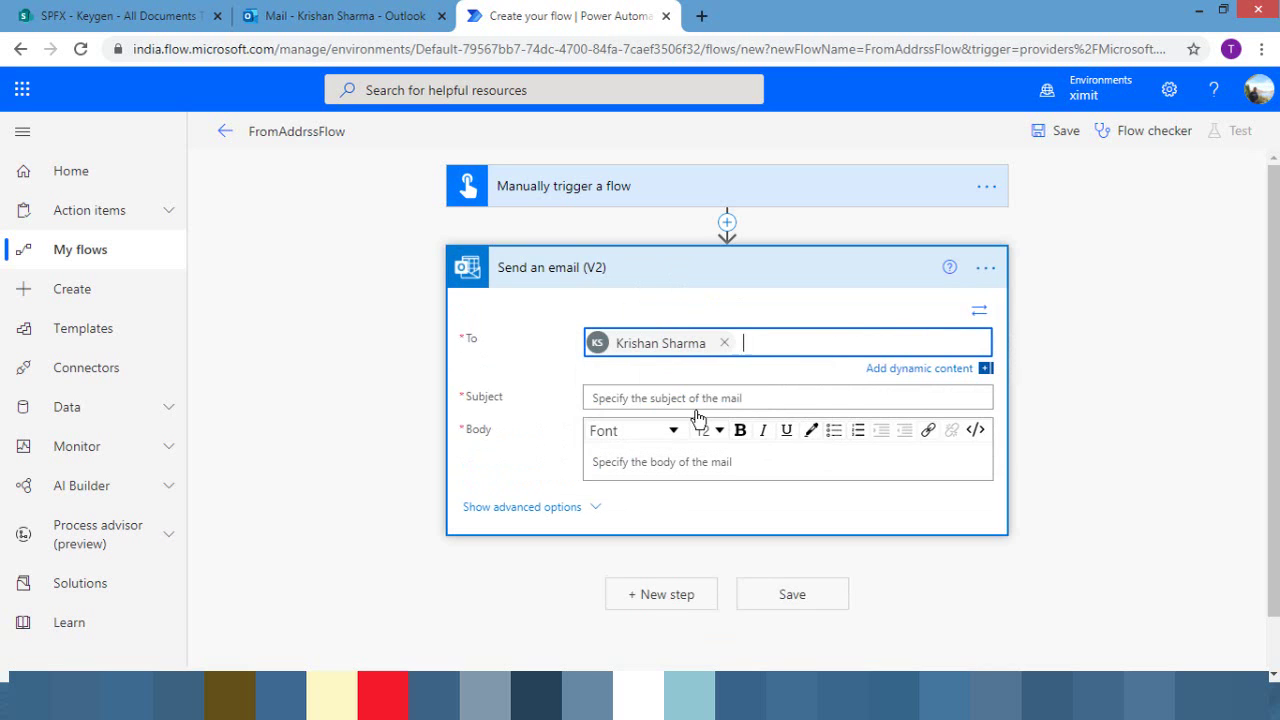
# - Set the email's subject to "test from ad" and its body to "body"
pyautogui.click(703, 397)
pyautogui.write('tets')
pyautogui.press('BackSpace')
pyautogui.press('BackSpace')
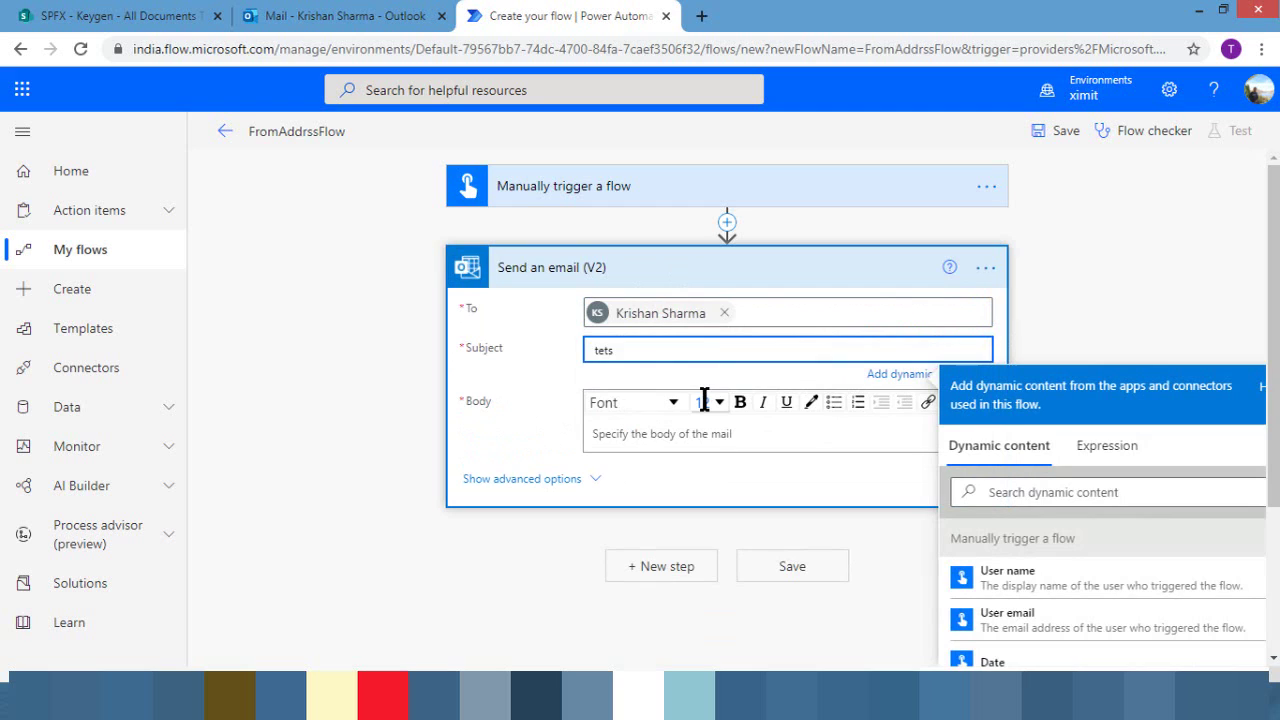
pyautogui.write('st from ad')
pyautogui.click(689, 434)
pyautogui.write('boy')
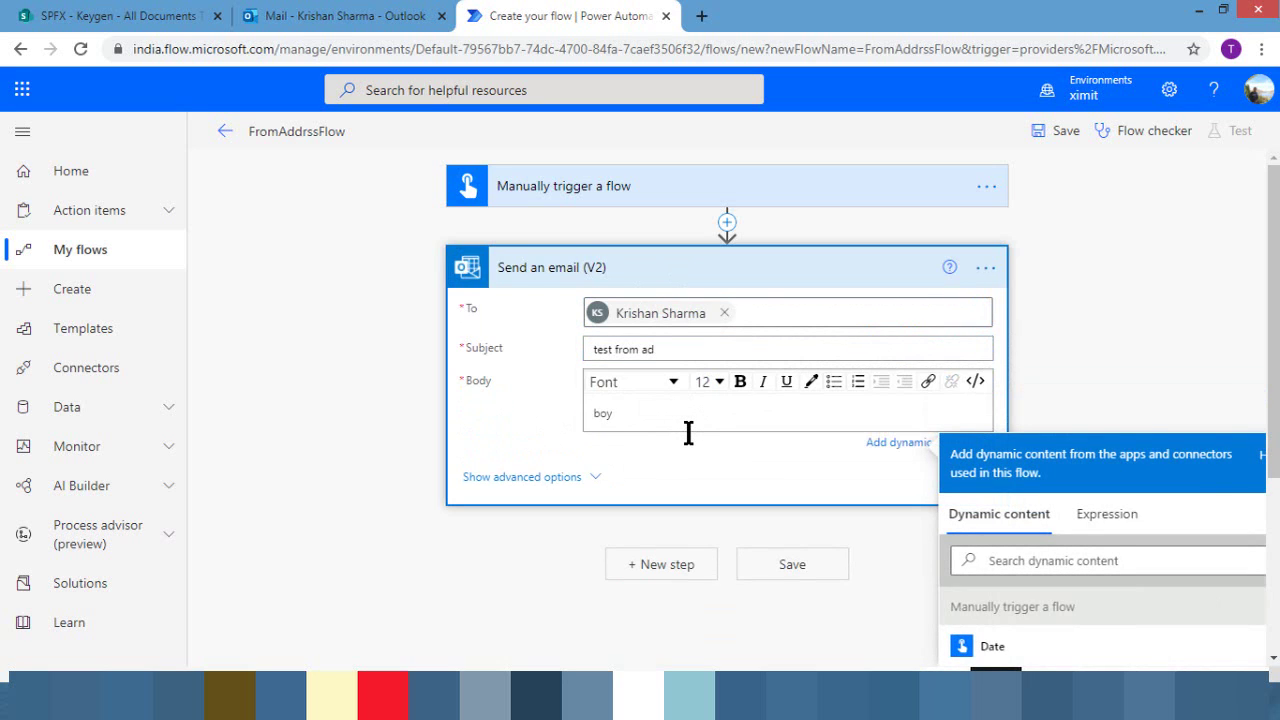
pyautogui.press('BackSpace')
pyautogui.write('dy')
pyautogui.click(843, 280)
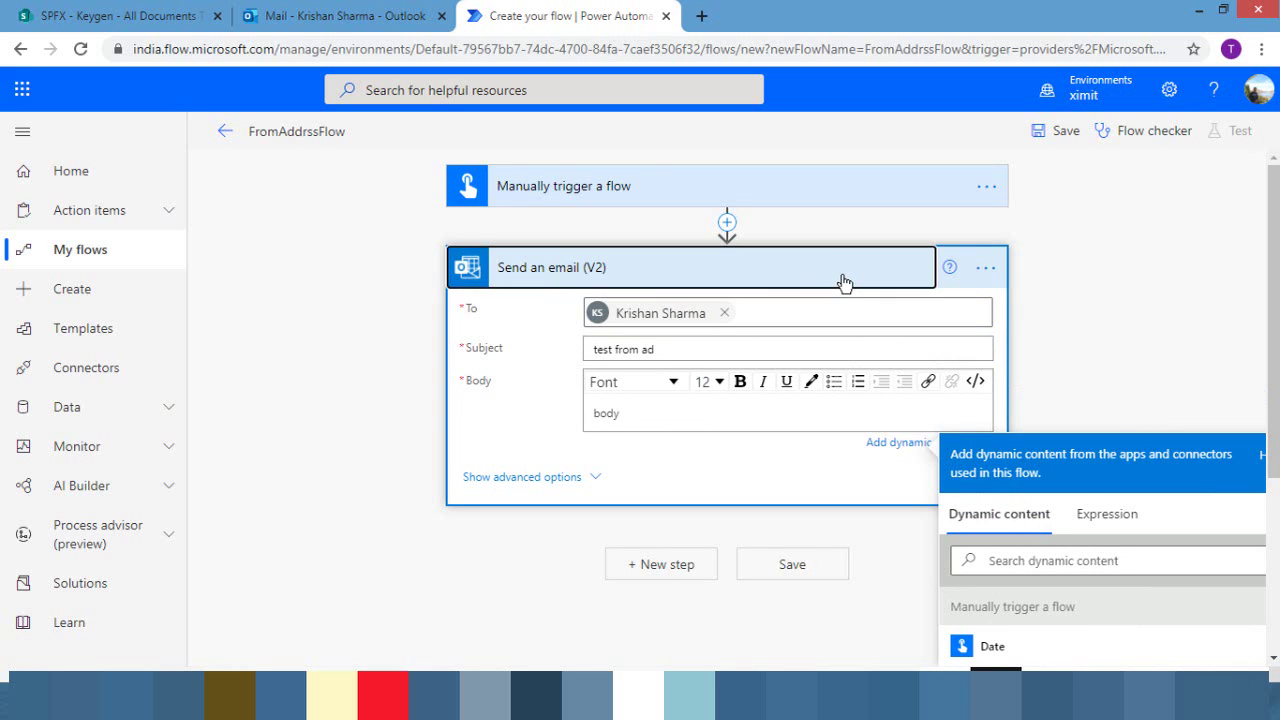
# - Save the flow and test-run it with the option "I'll perform the trigger action"
pyautogui.click(1056, 149)
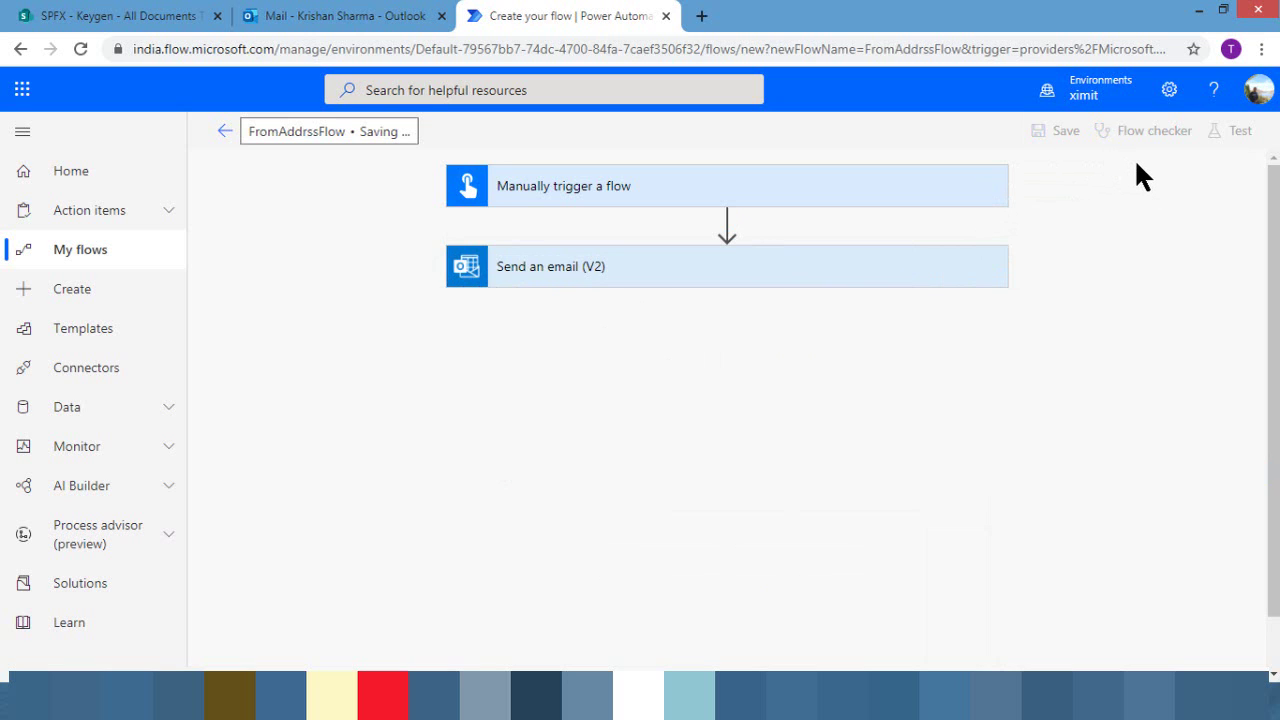
pyautogui.click(1239, 130)
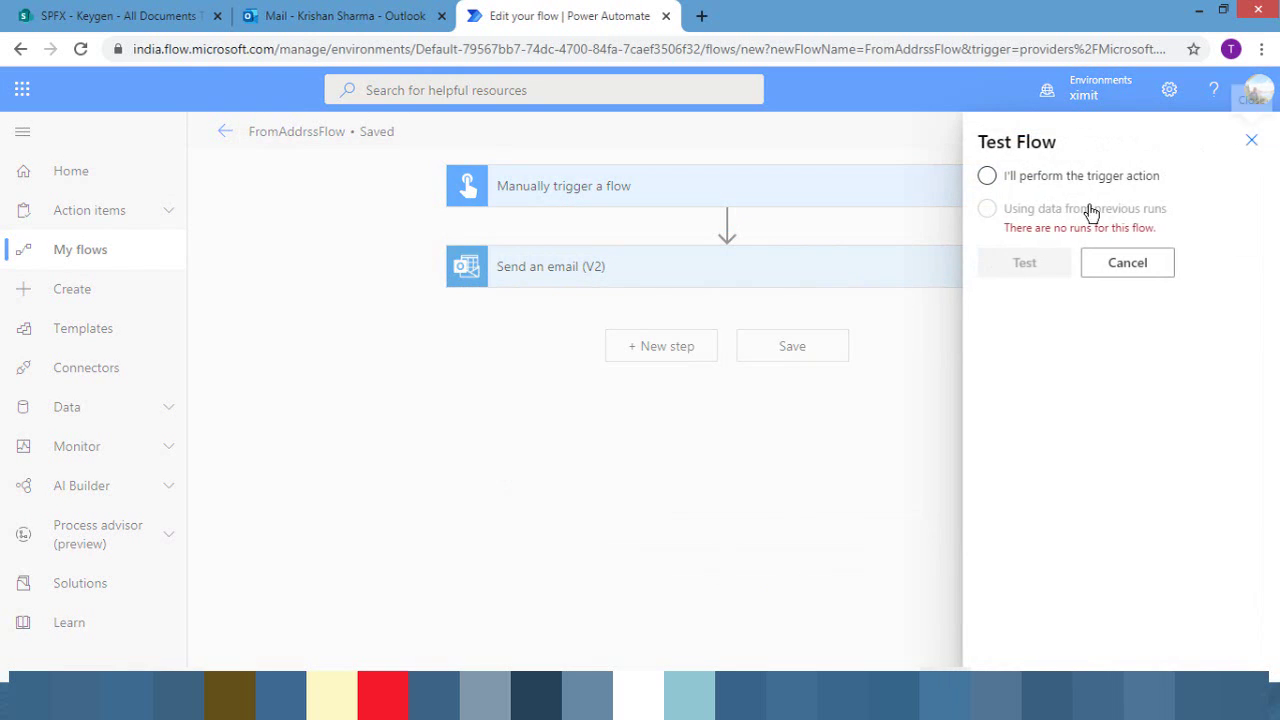
pyautogui.click(987, 176)
pyautogui.click(1006, 268)
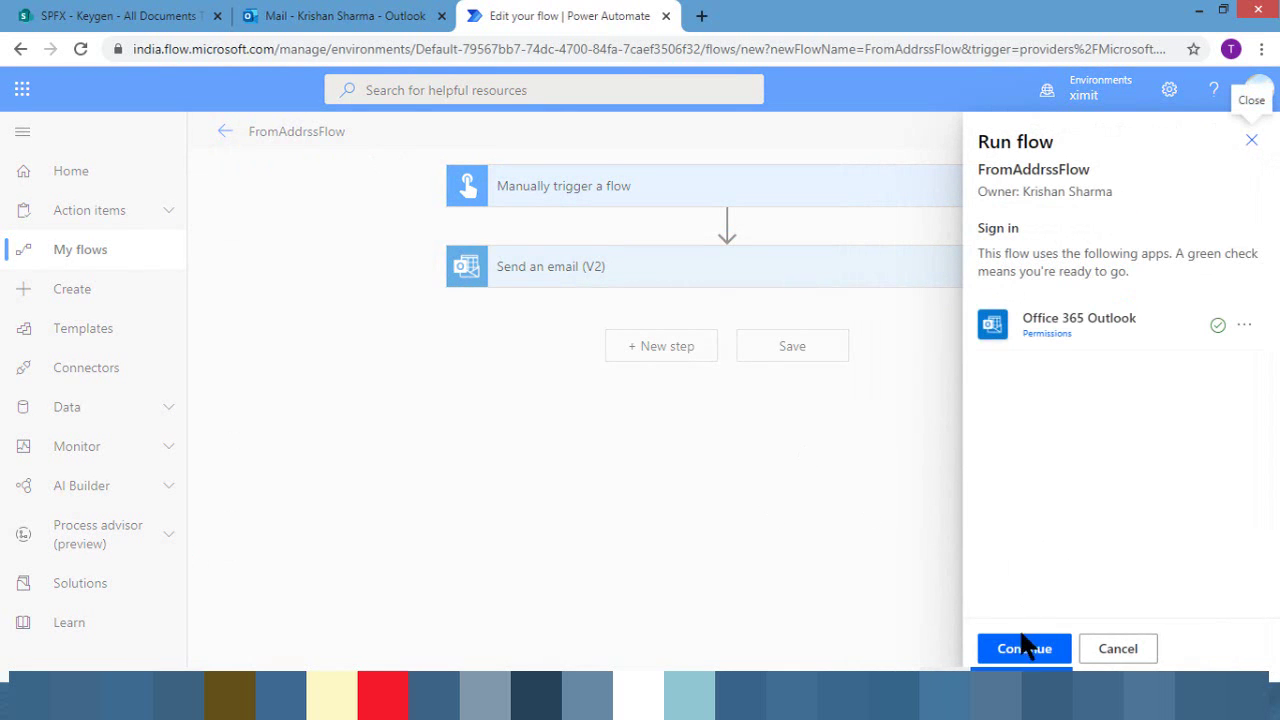
pyautogui.click(1024, 648)
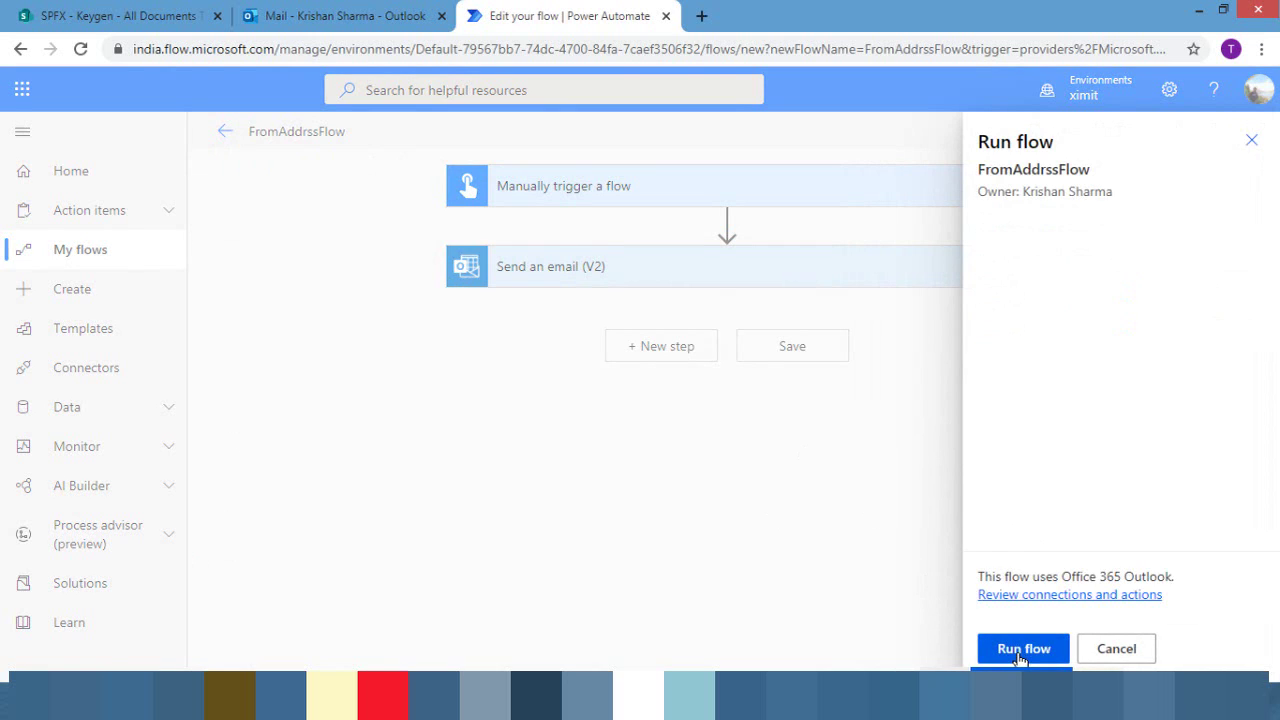
pyautogui.click(1021, 650)
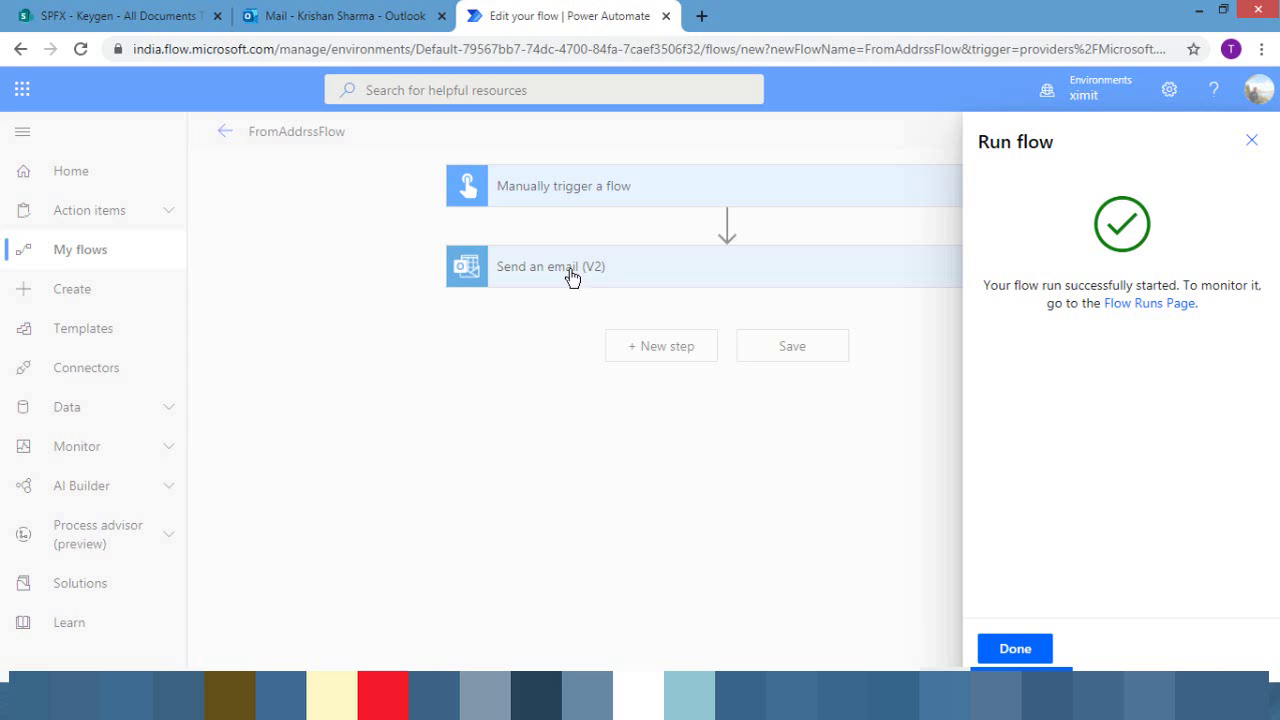
pyautogui.click(1016, 649)
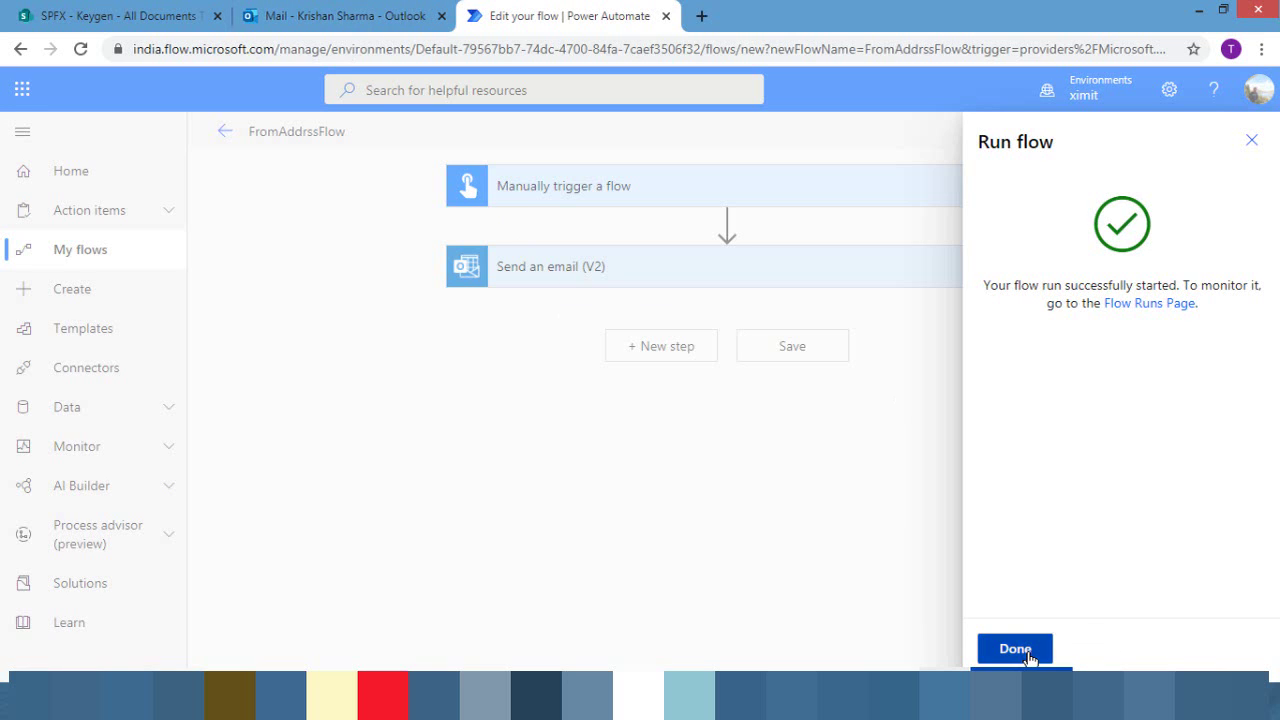
# - Switch to Outlook and open the "test from ad" message in the inbox to check its sender
pyautogui.click(322, 18)
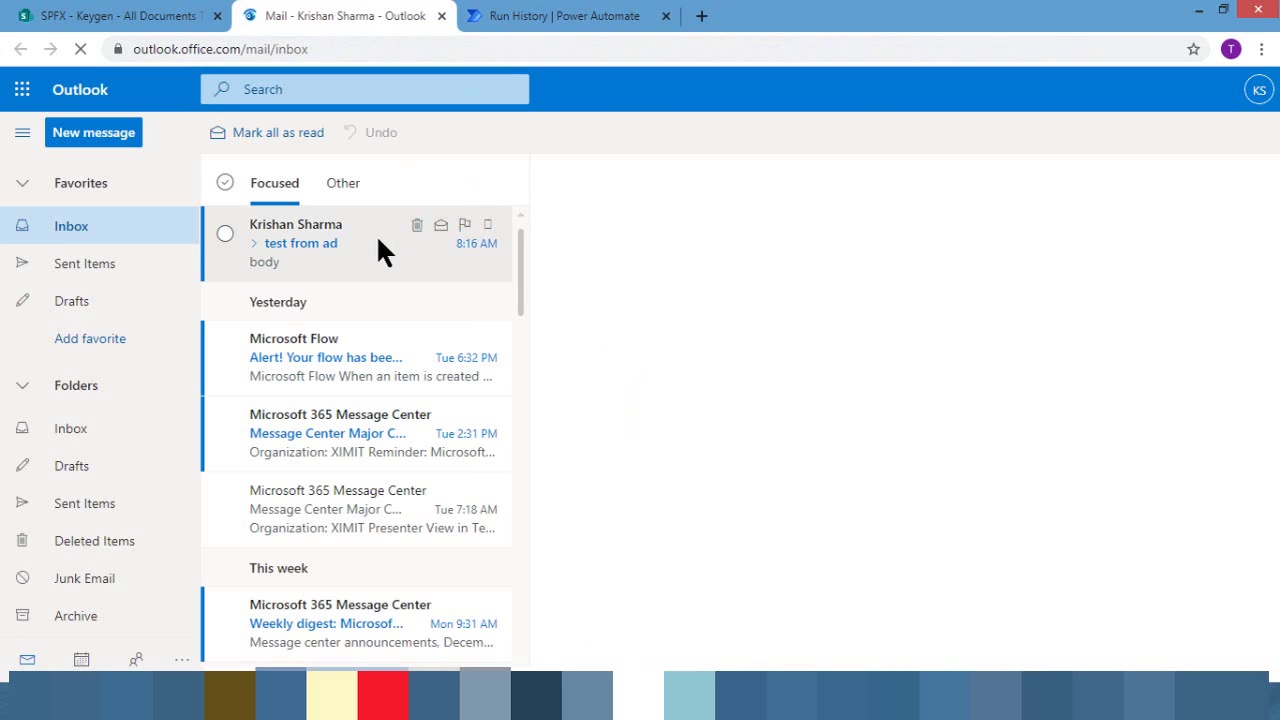
pyautogui.click(376, 235)
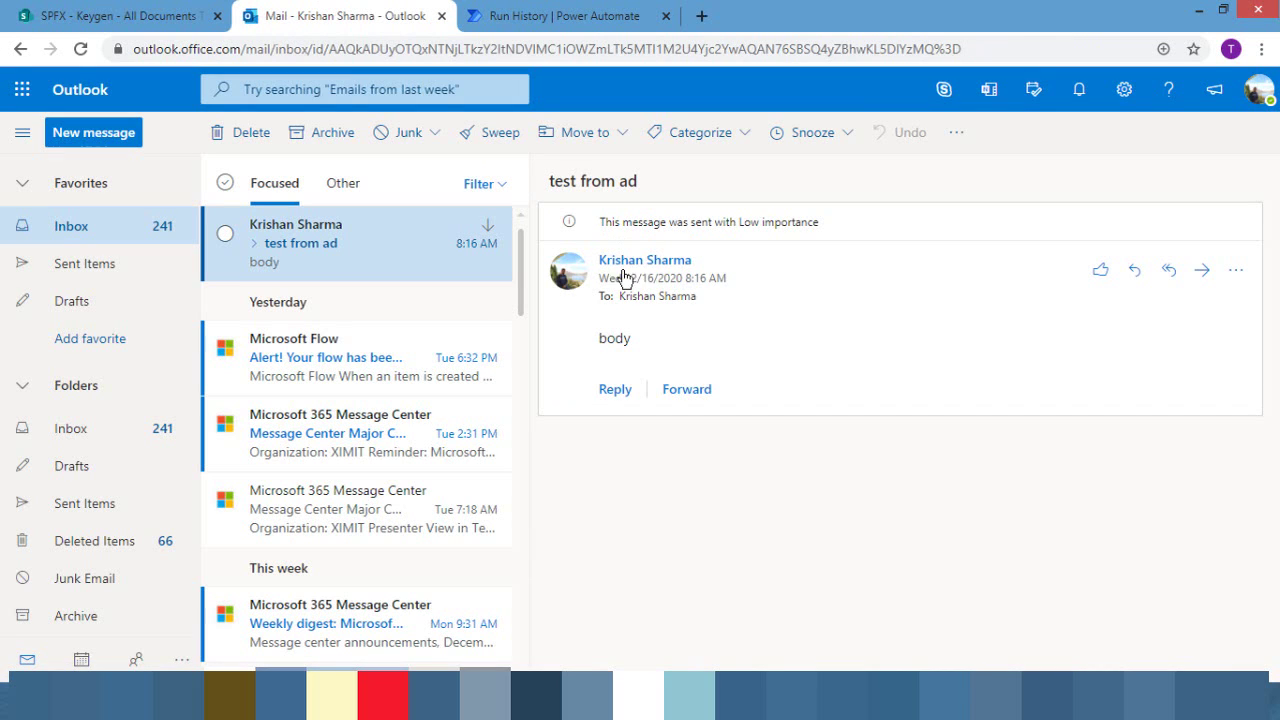
pyautogui.moveTo(666, 275)
# - Switch back to Power Automate, reopen the flow for editing and delete its Send an email (V2) action
pyautogui.click(565, 16)
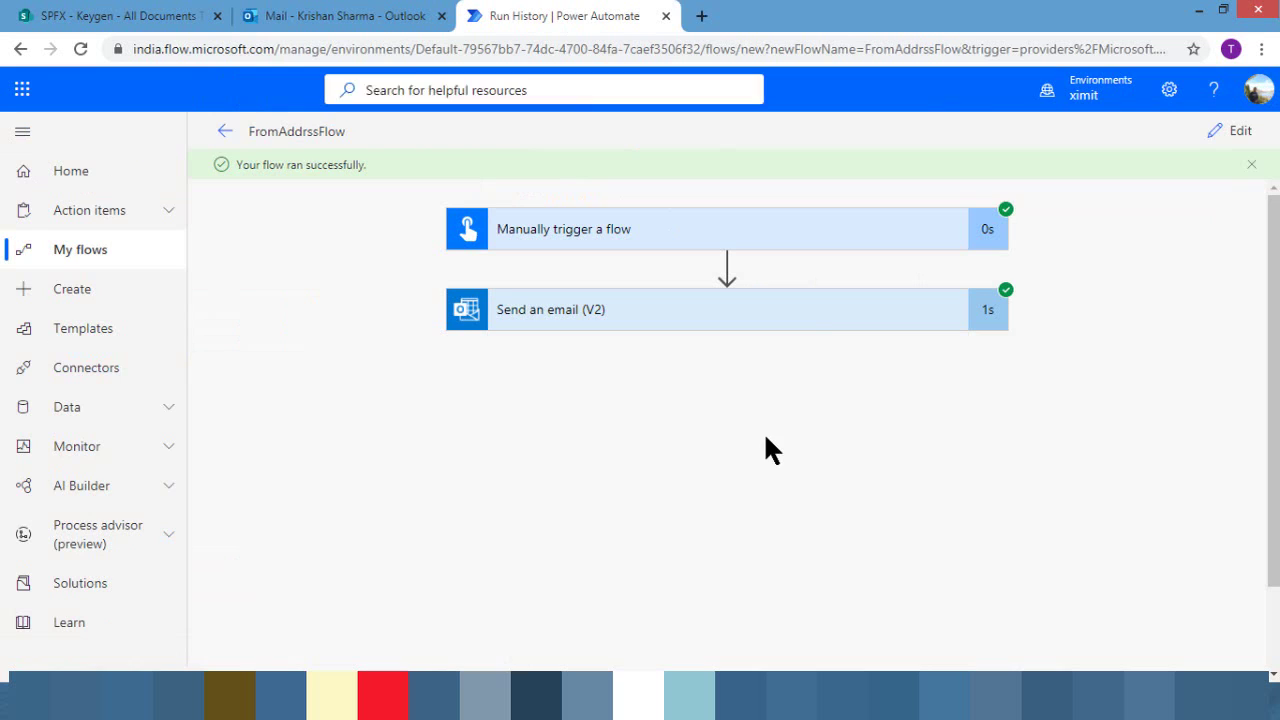
pyautogui.click(1228, 140)
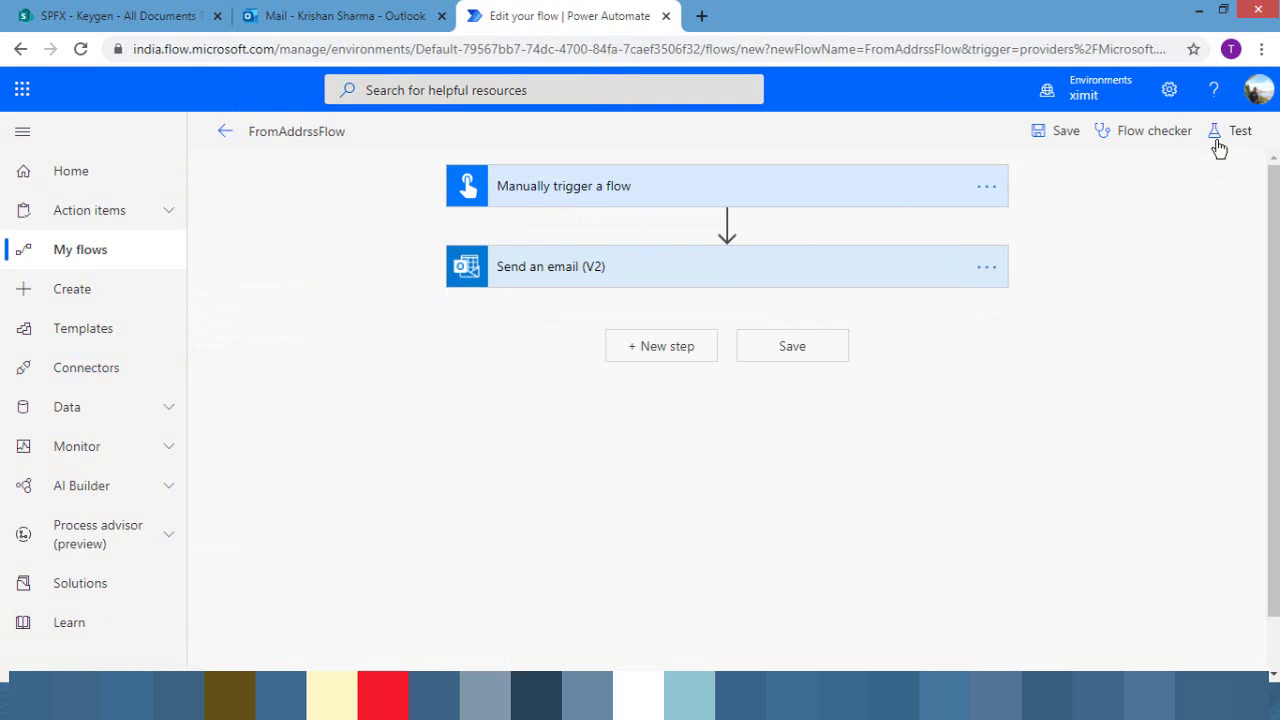
pyautogui.click(987, 271)
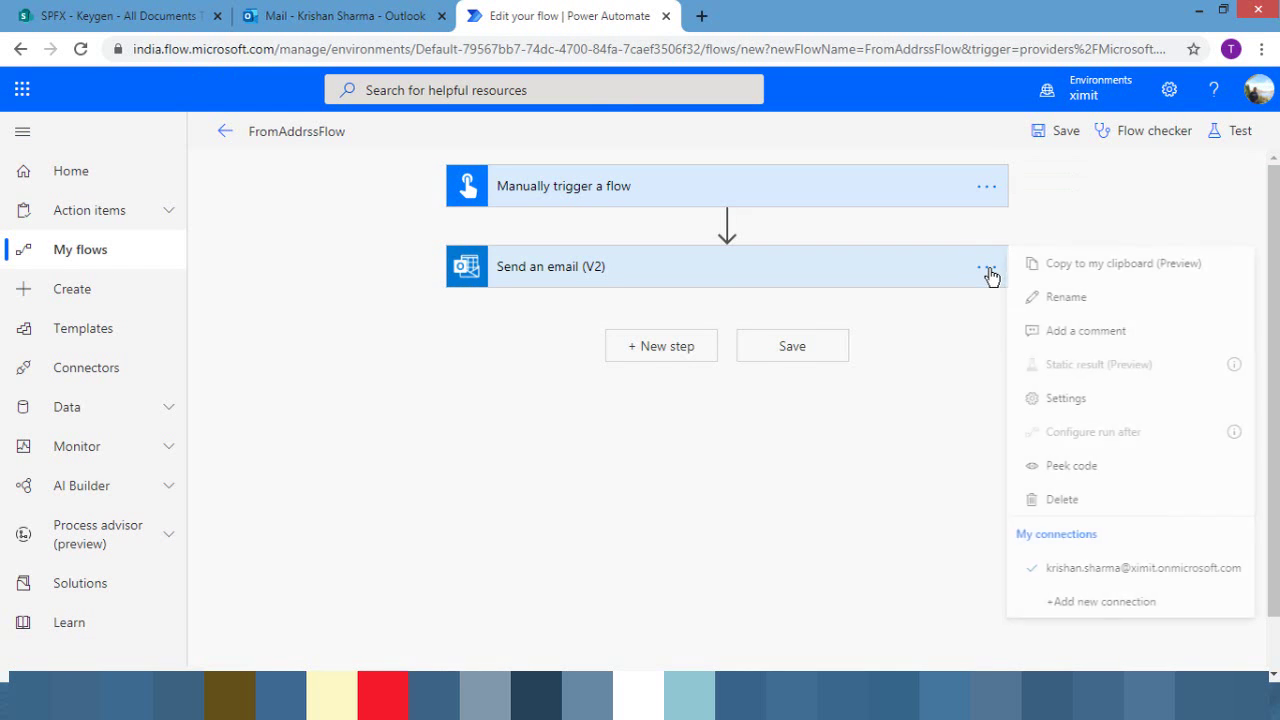
pyautogui.click(1063, 500)
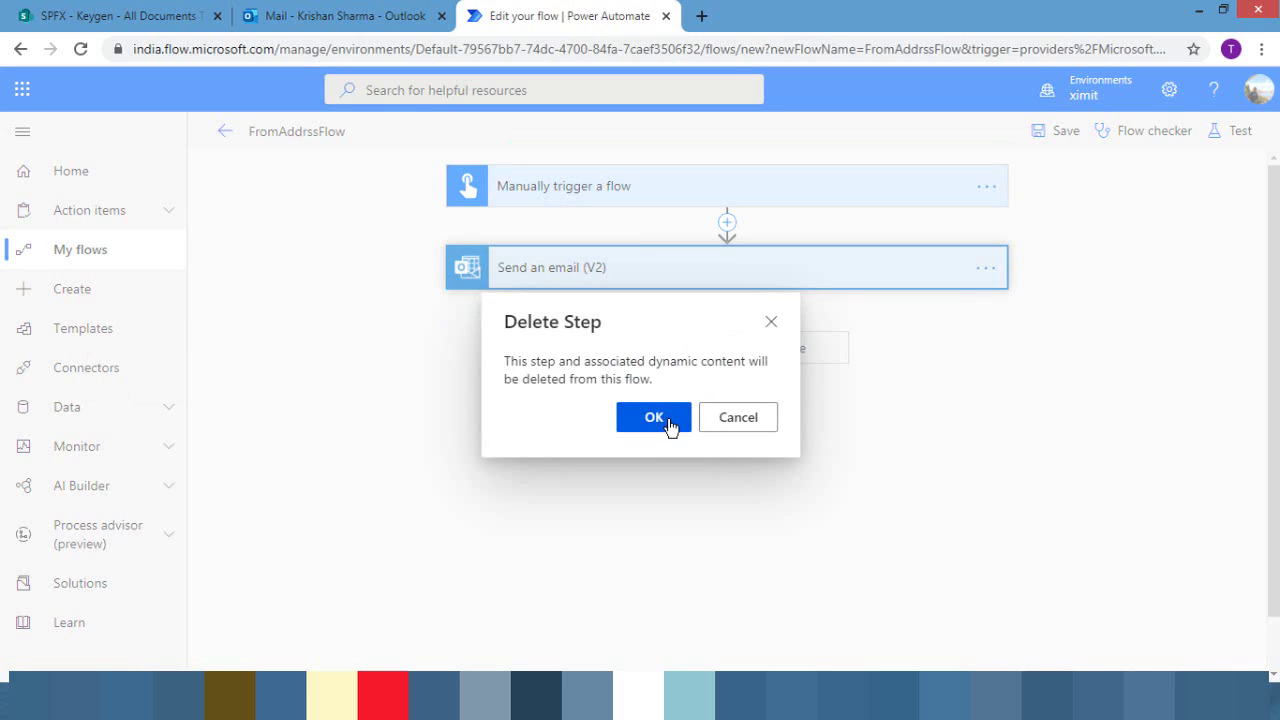
pyautogui.click(653, 417)
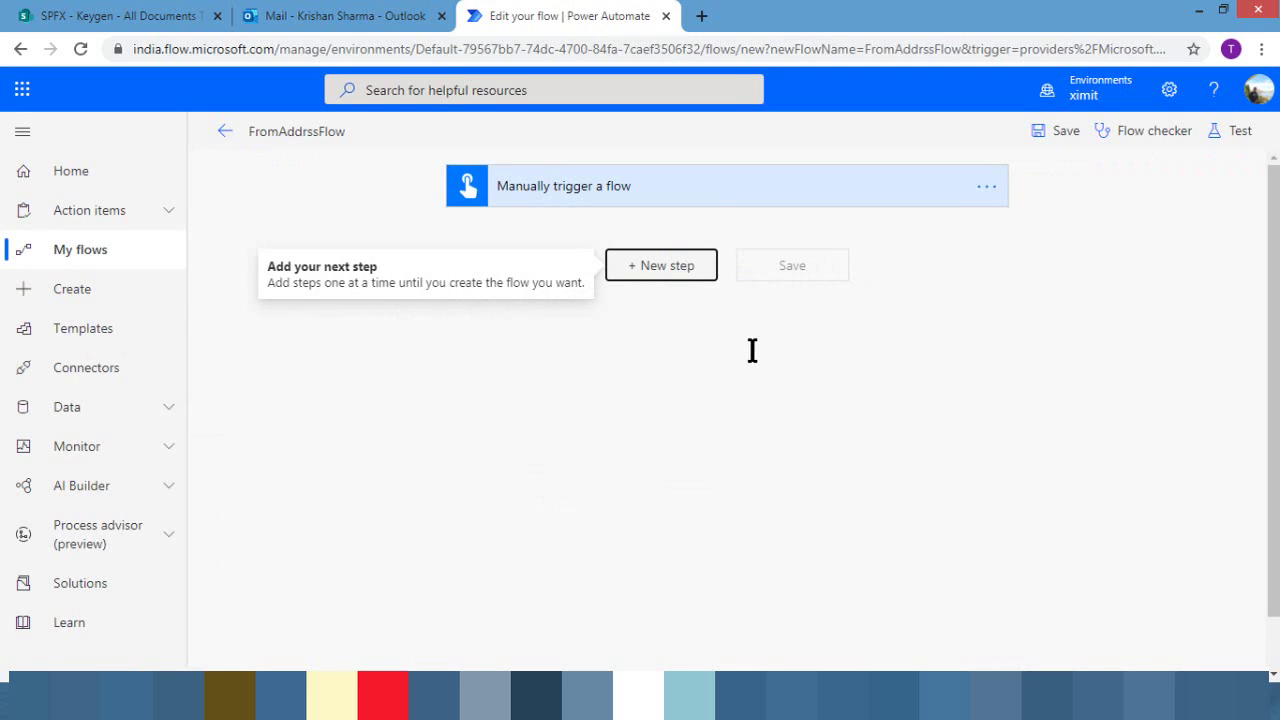
# - Add a Send an email notification (V3) action from Mail after the manual trigger and accept its connection terms
pyautogui.click(661, 265)
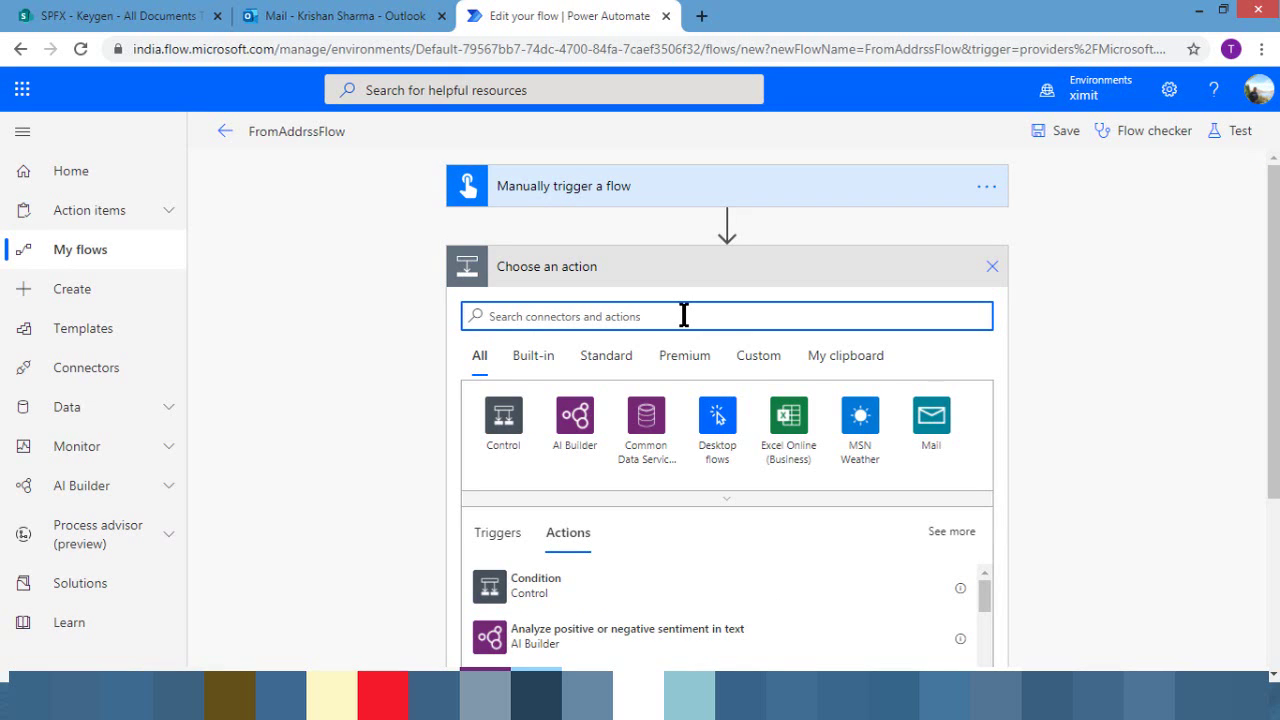
pyautogui.write('send')
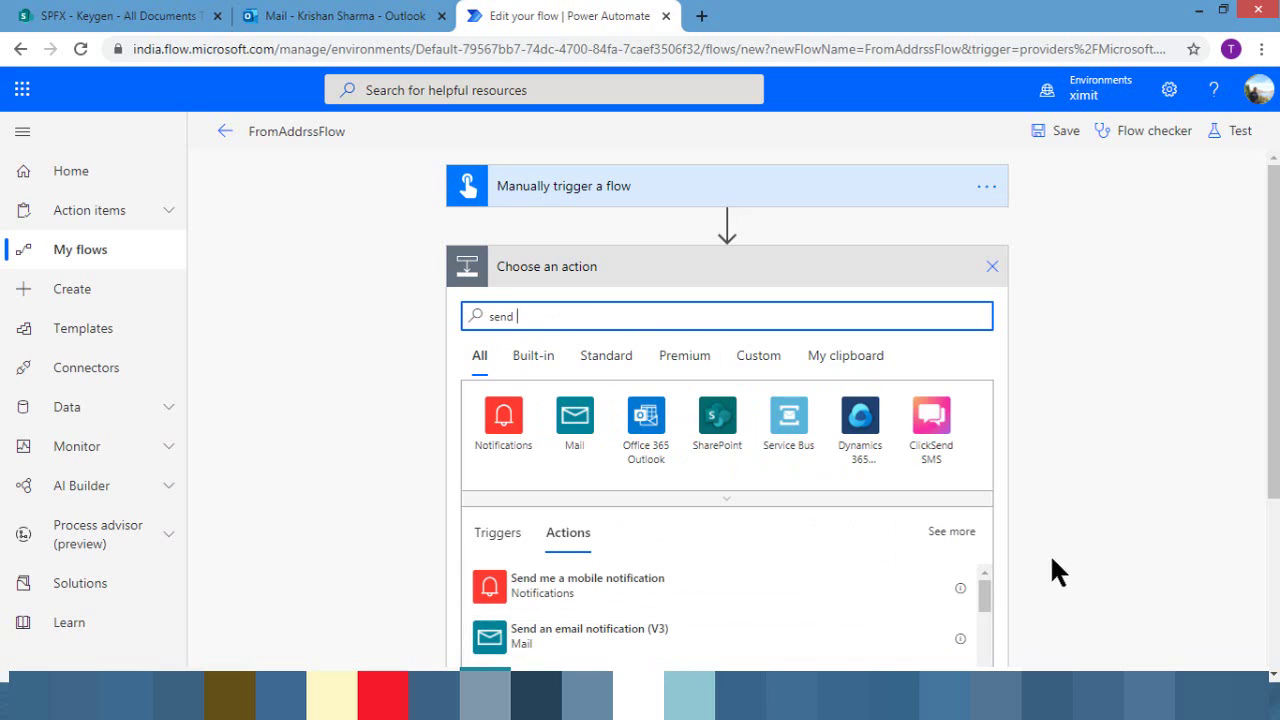
pyautogui.scroll(-1, 984, 593)
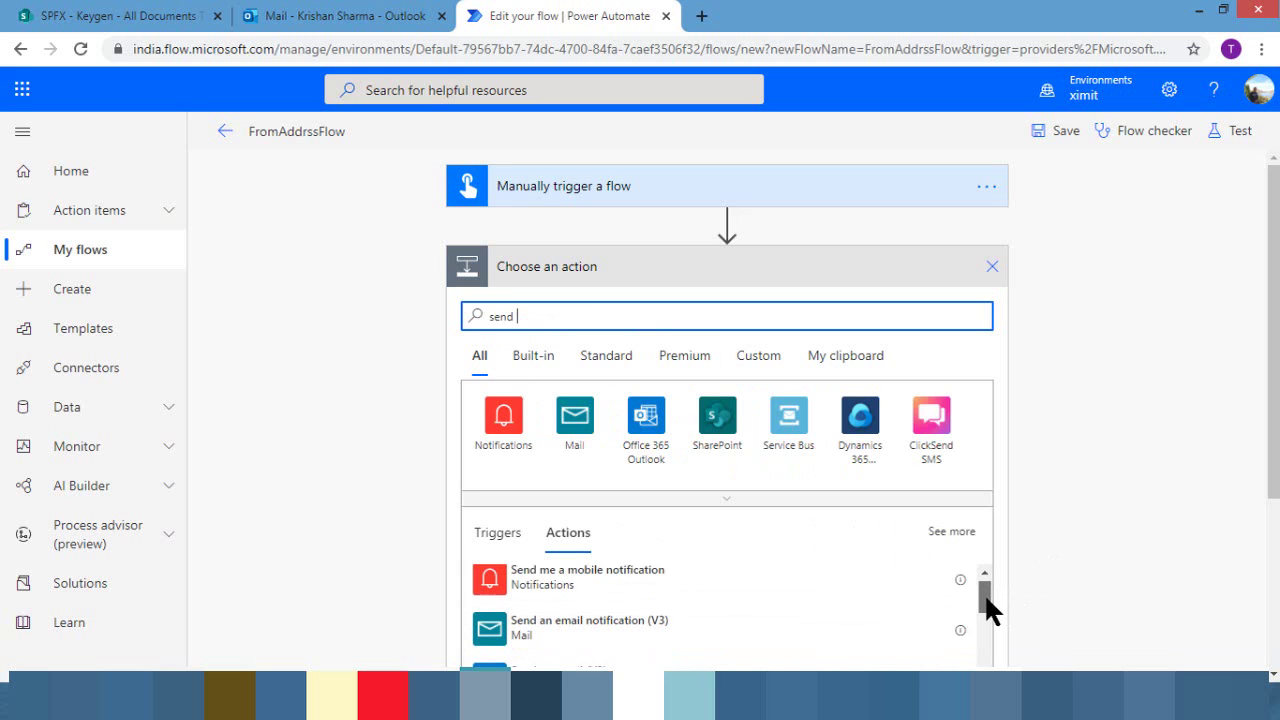
pyautogui.click(545, 613)
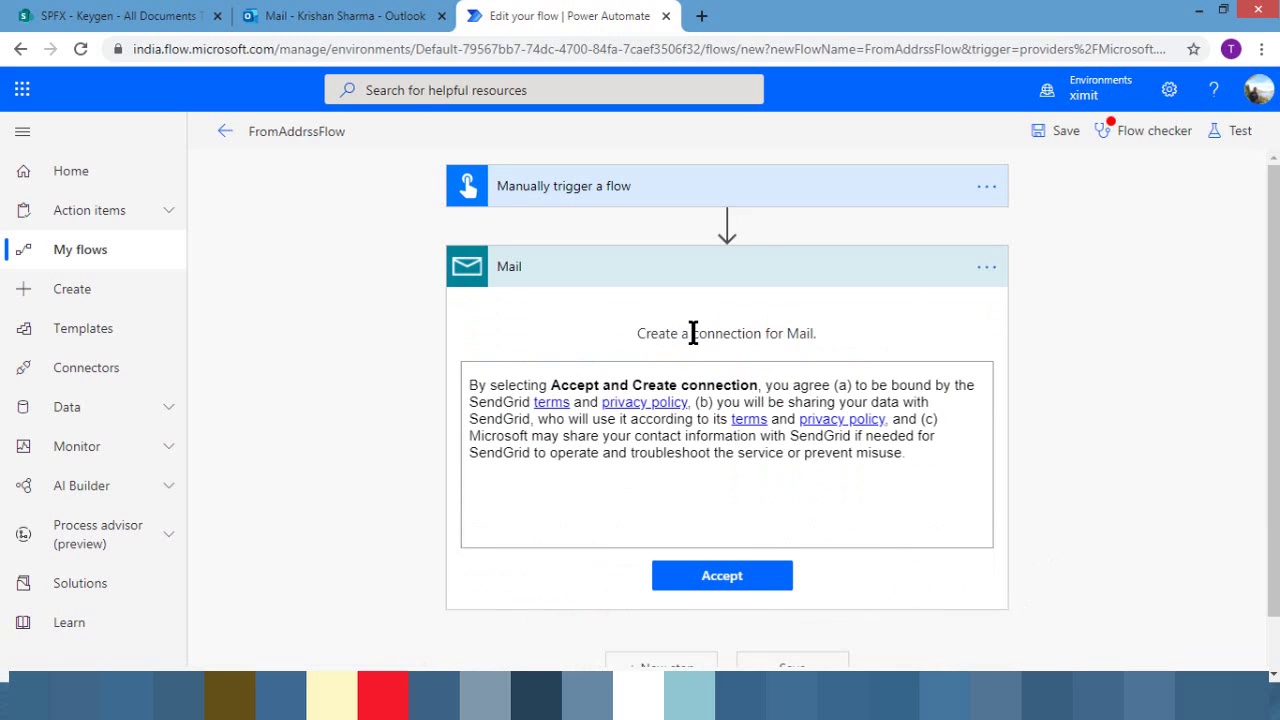
pyautogui.click(711, 580)
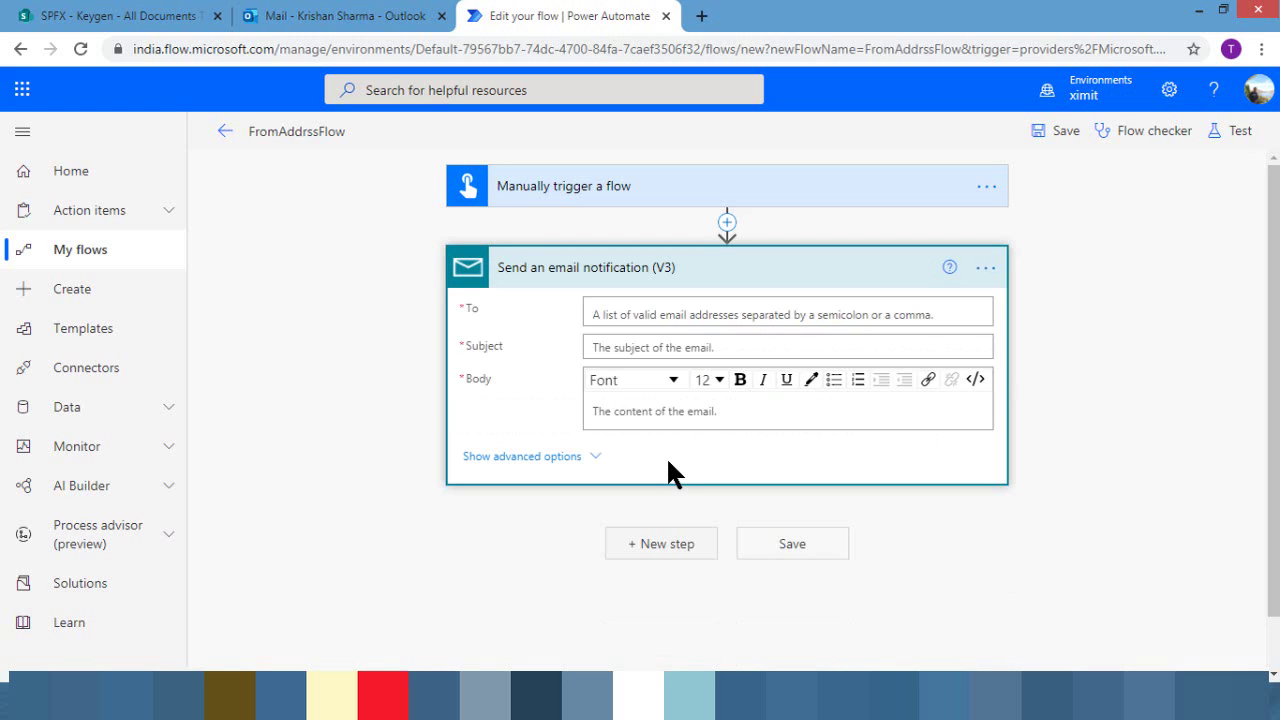
# - Fill in the notification with the mailbox owner as recipient, "test sub" as subject and "body" as body
pyautogui.click(646, 314)
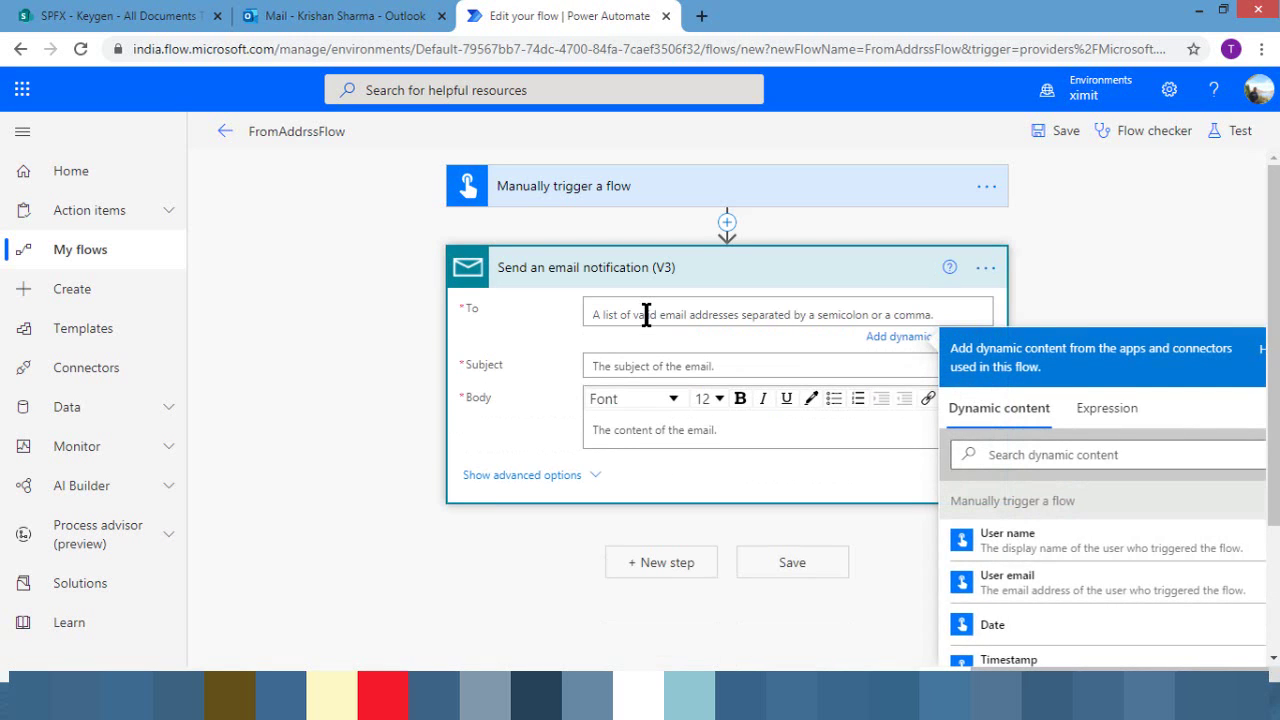
pyautogui.write('krishan')
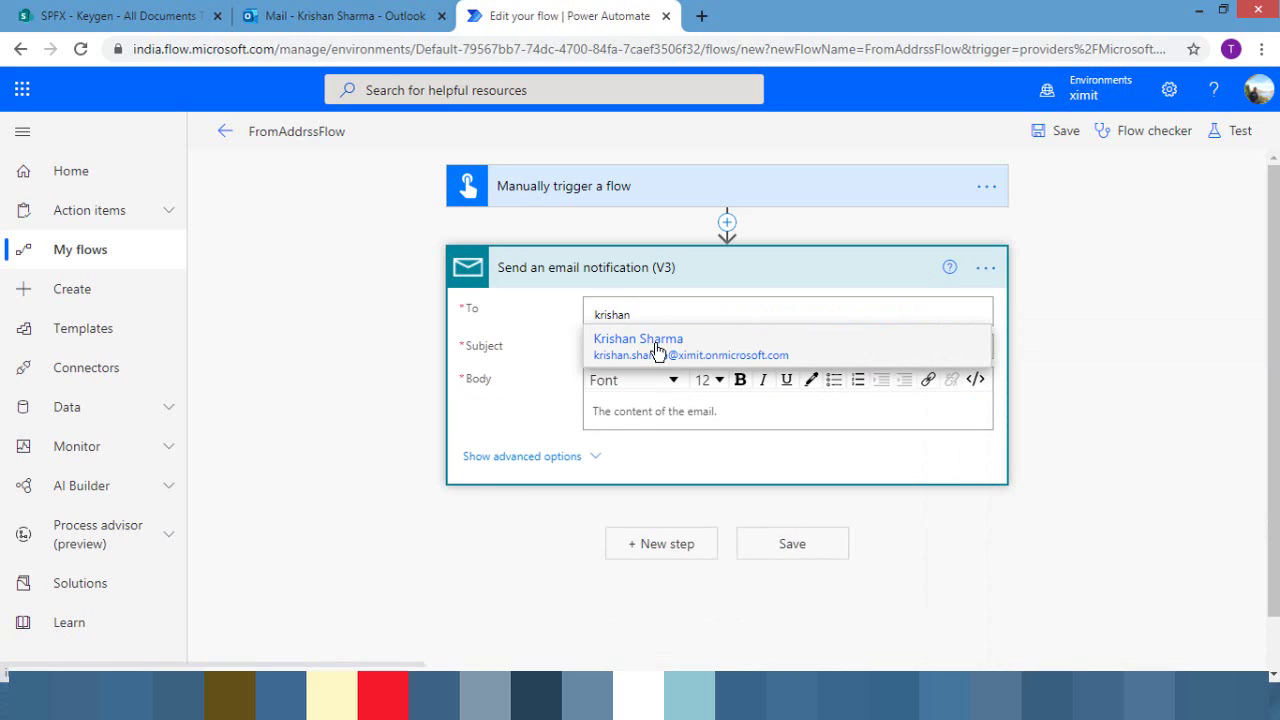
pyautogui.click(657, 350)
pyautogui.click(616, 345)
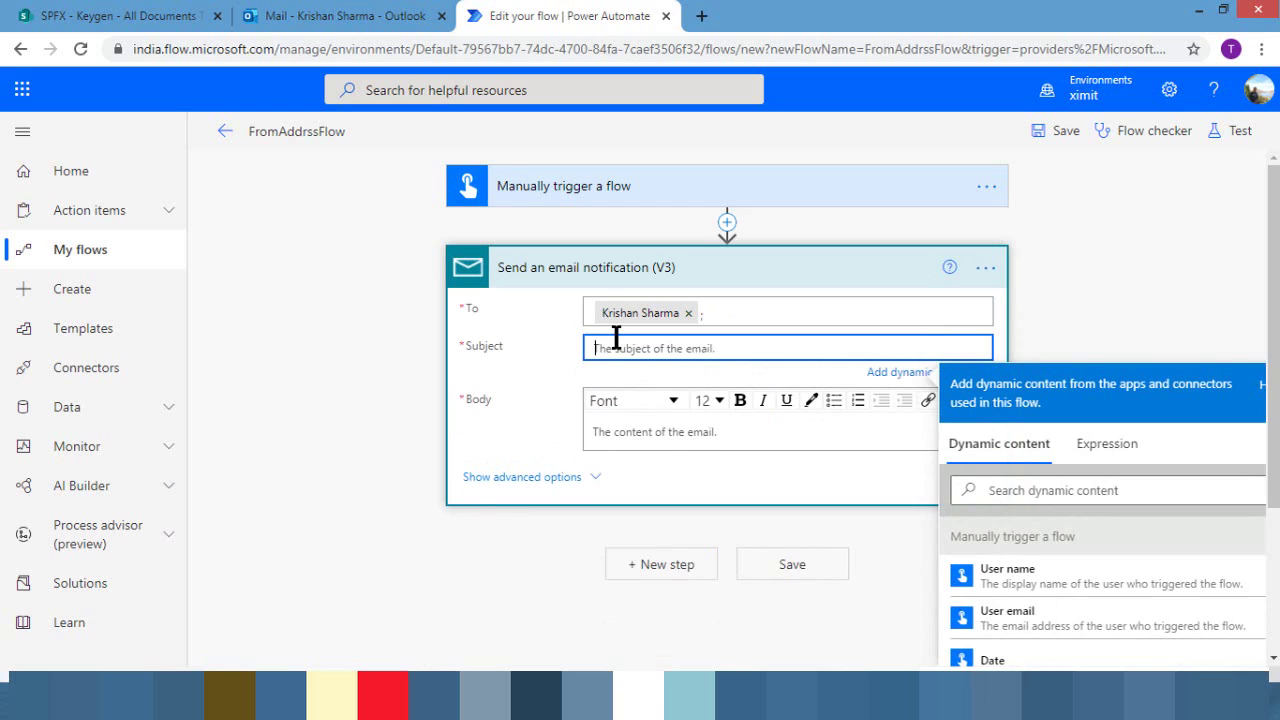
pyautogui.write('test sub')
pyautogui.click(690, 446)
pyautogui.write('b')
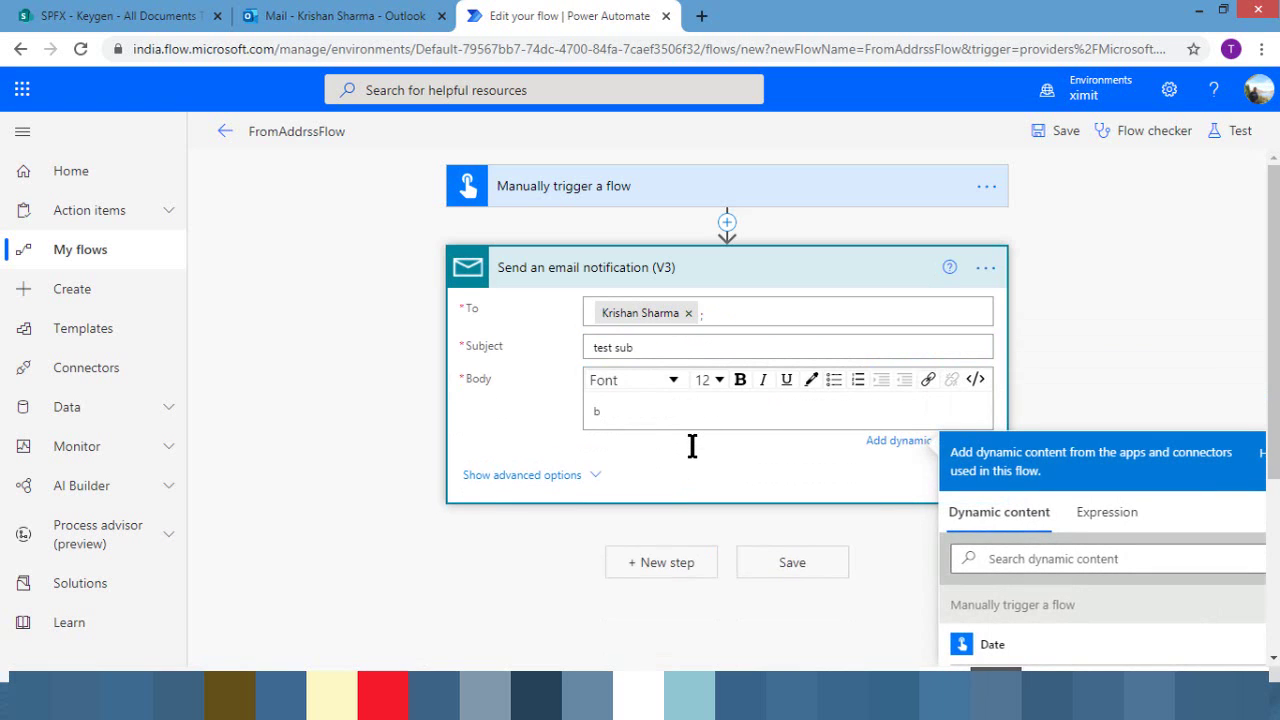
pyautogui.write('ody')
# - Save the flow with the notification's advanced options shown, and test-run it with the option "I'll perform the trigger action"
pyautogui.click(792, 562)
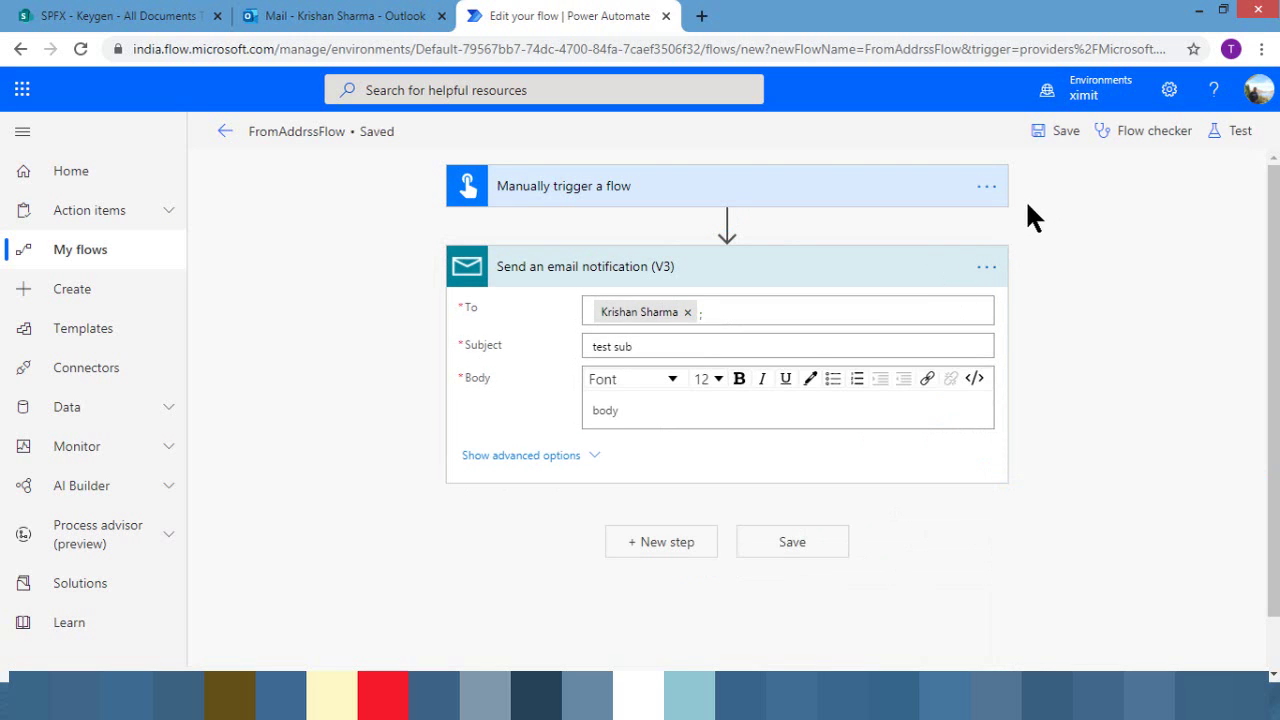
pyautogui.click(560, 455)
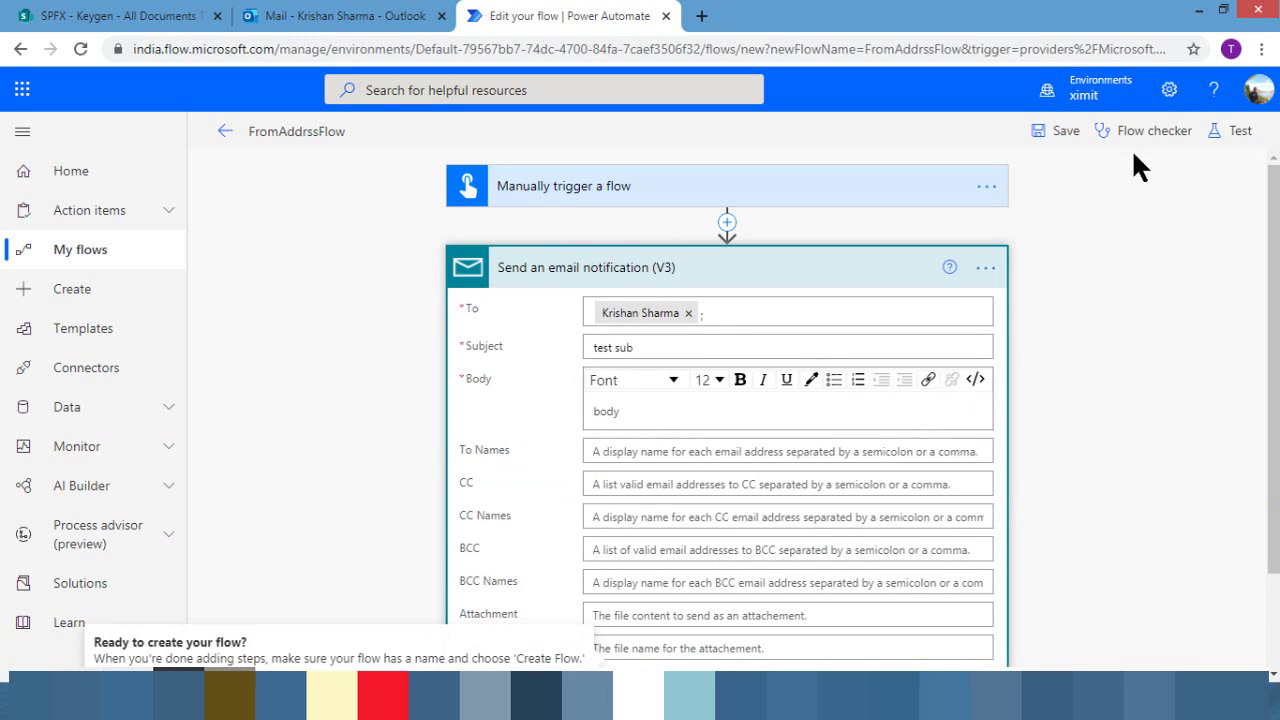
pyautogui.click(1061, 140)
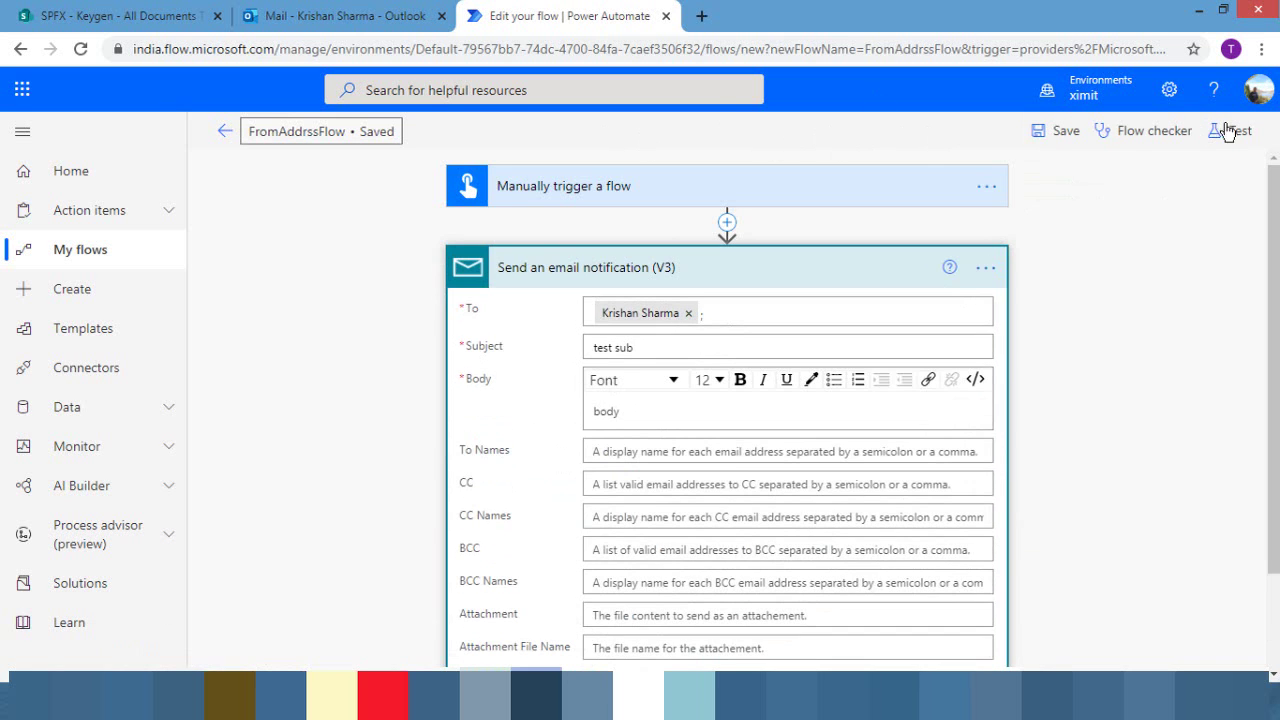
pyautogui.click(1226, 131)
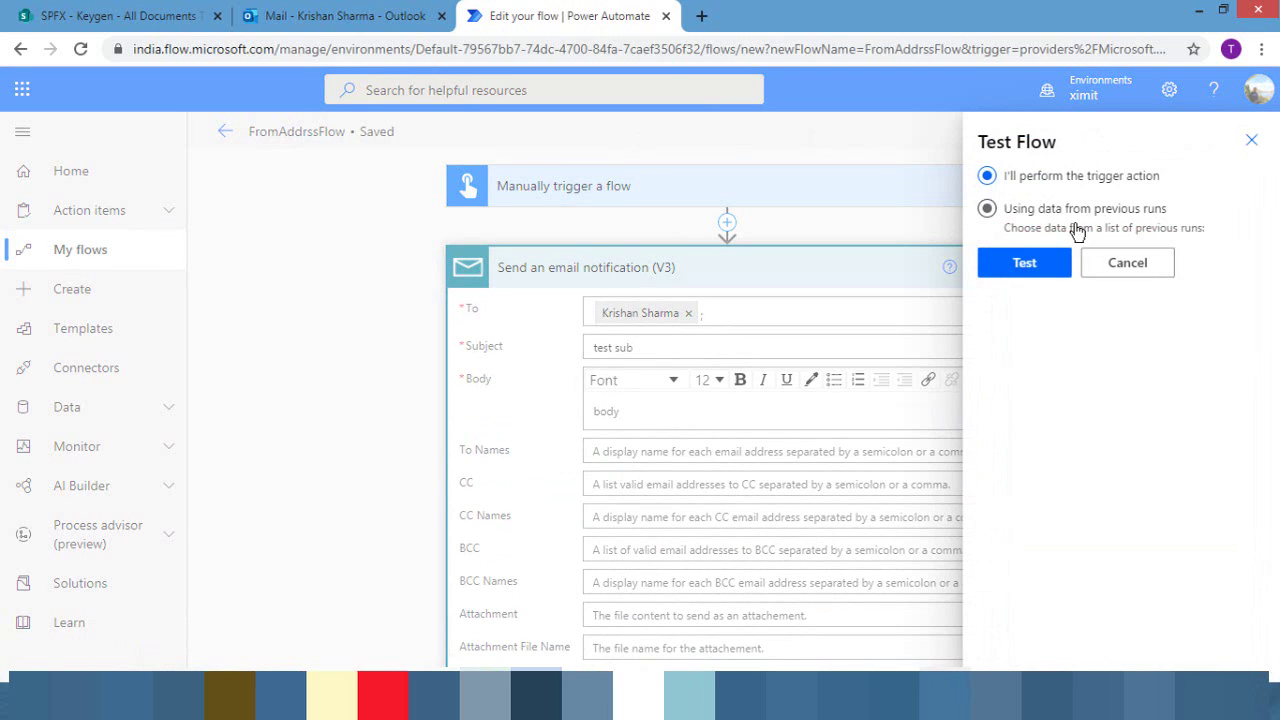
pyautogui.click(1060, 263)
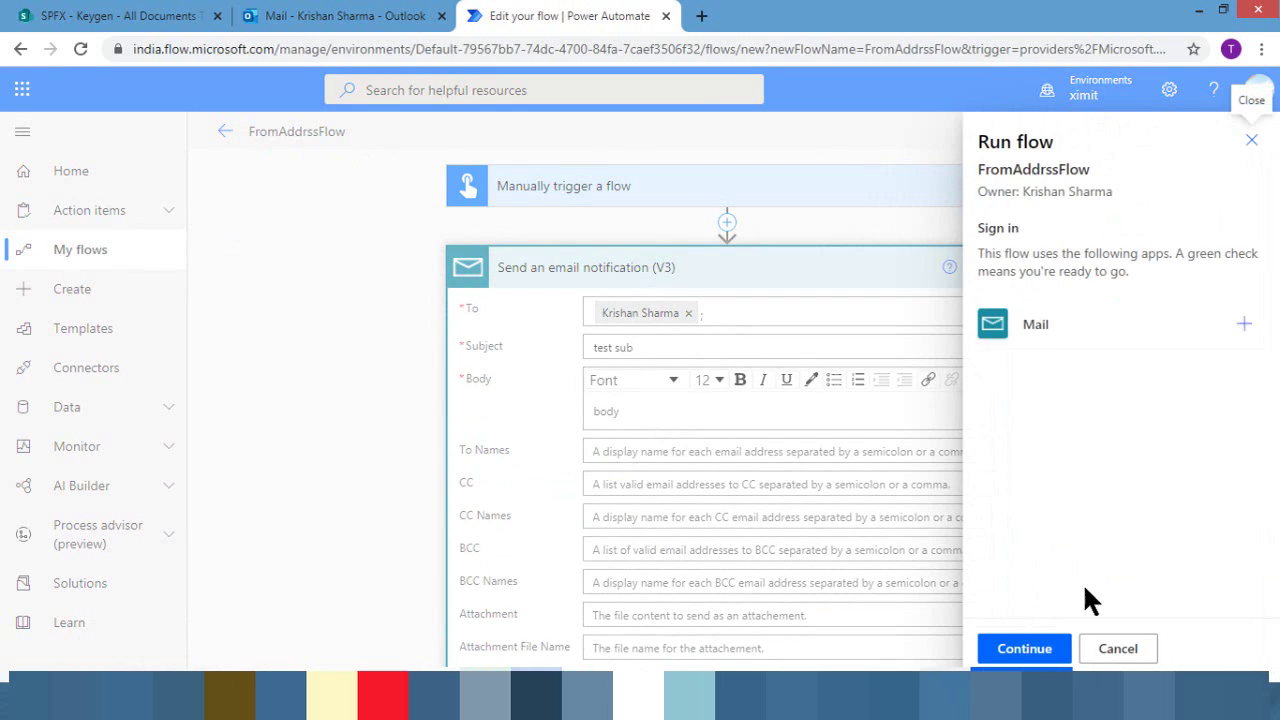
pyautogui.click(1043, 646)
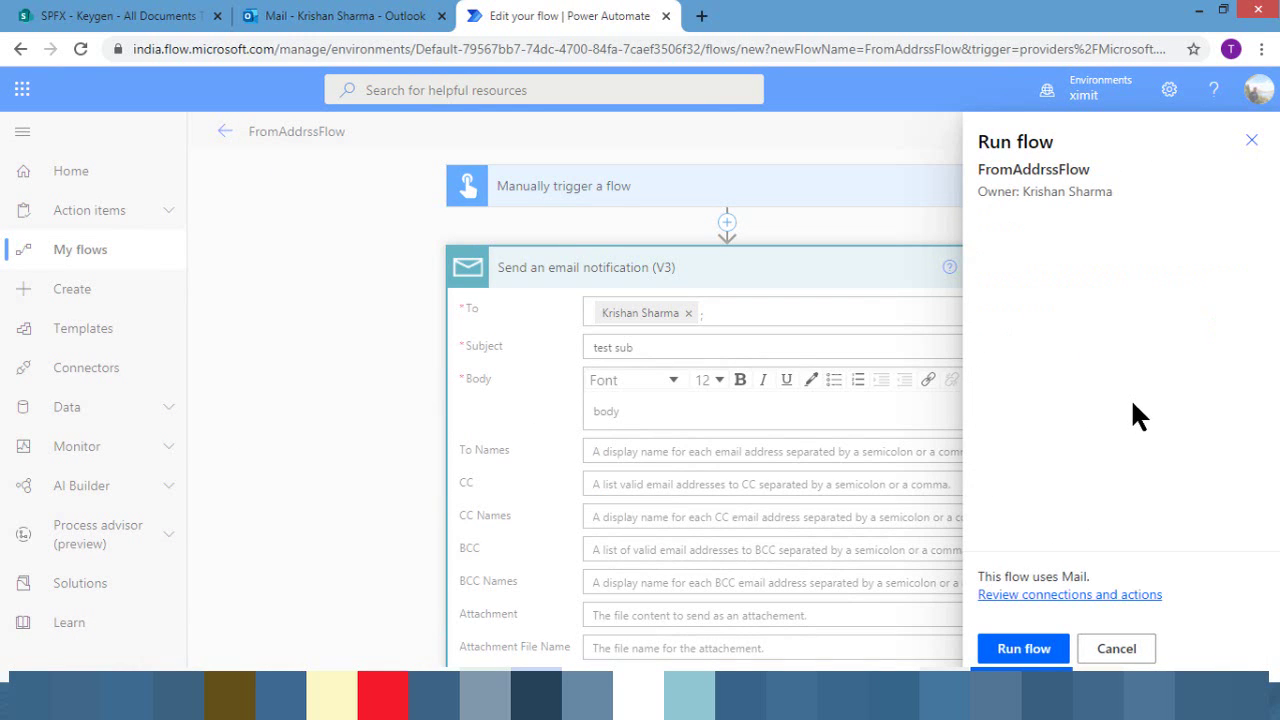
pyautogui.click(1045, 650)
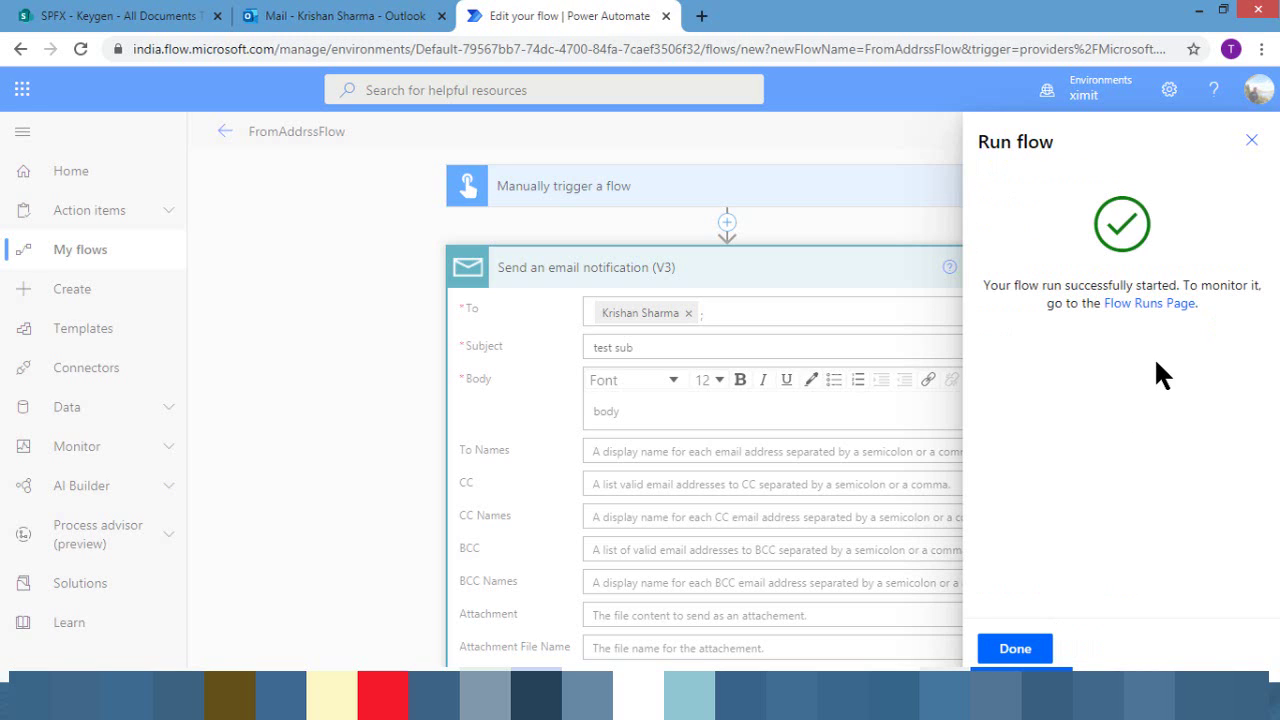
pyautogui.click(1041, 647)
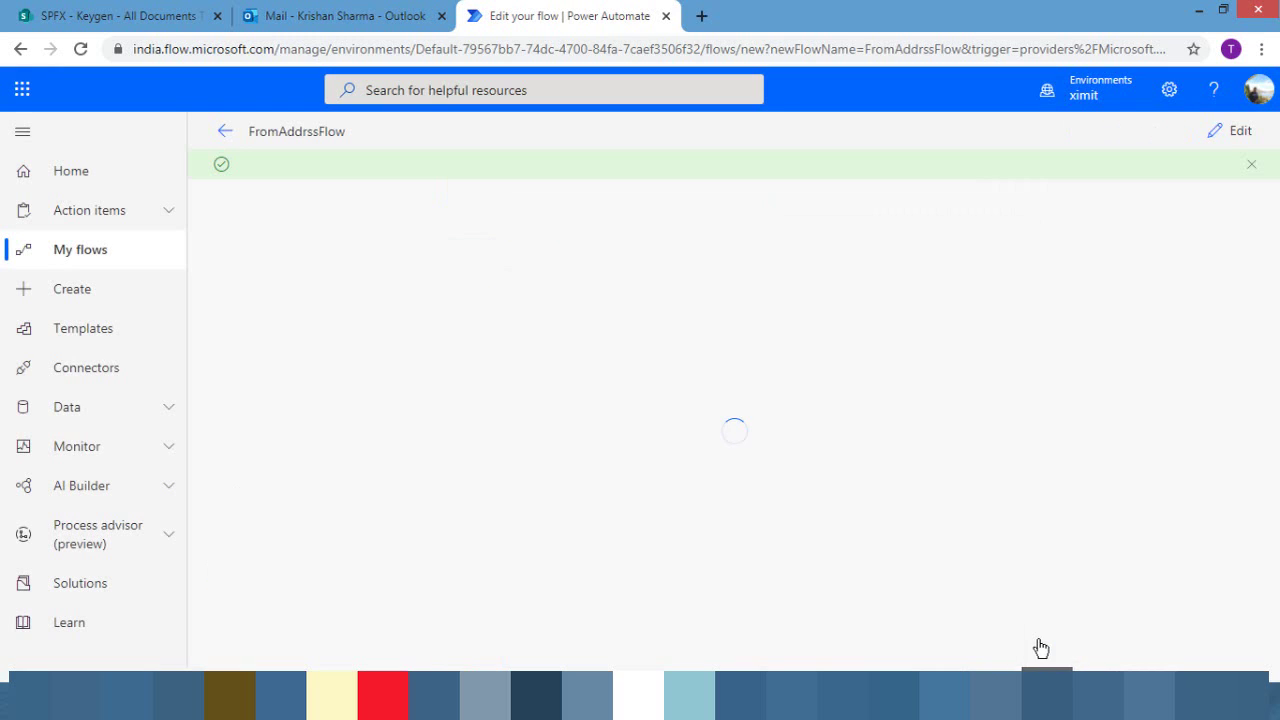
# - Switch to Outlook and compare the sender of the "test sub" message with that of the "test from ad" message
pyautogui.click(360, 30)
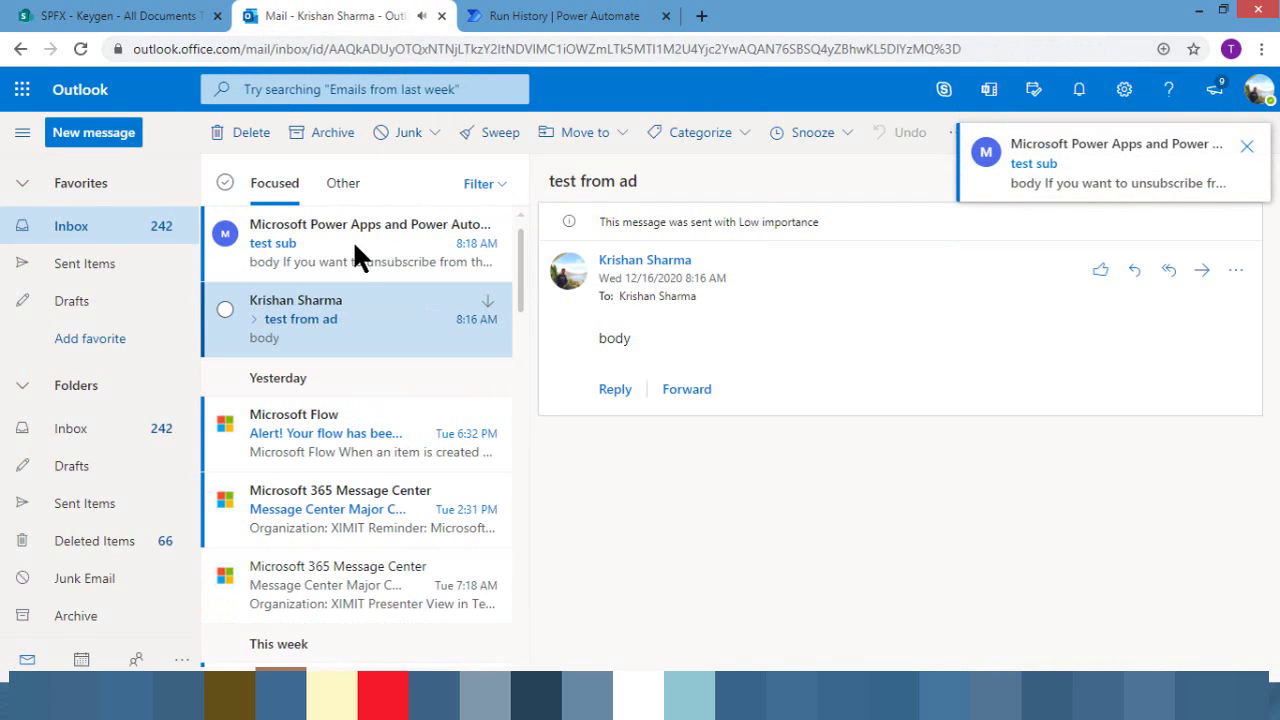
pyautogui.click(350, 250)
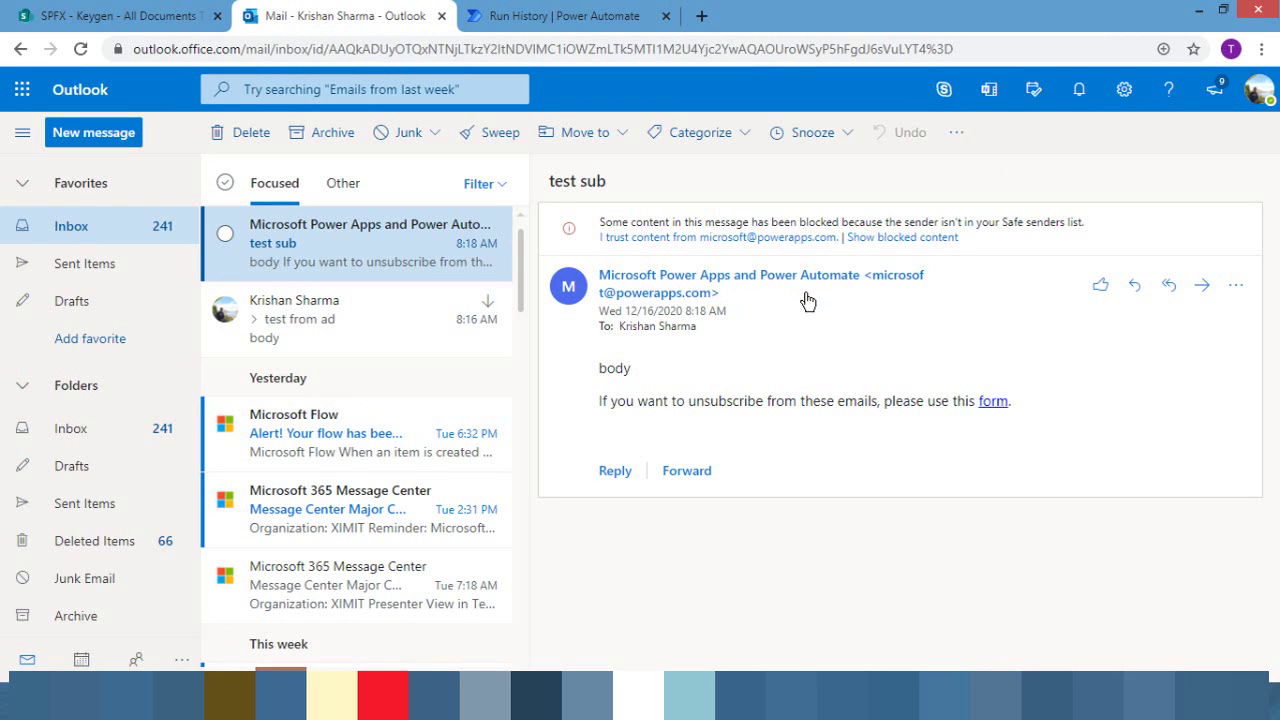
pyautogui.moveTo(806, 301)
pyautogui.click(301, 310)
pyautogui.press('Up')
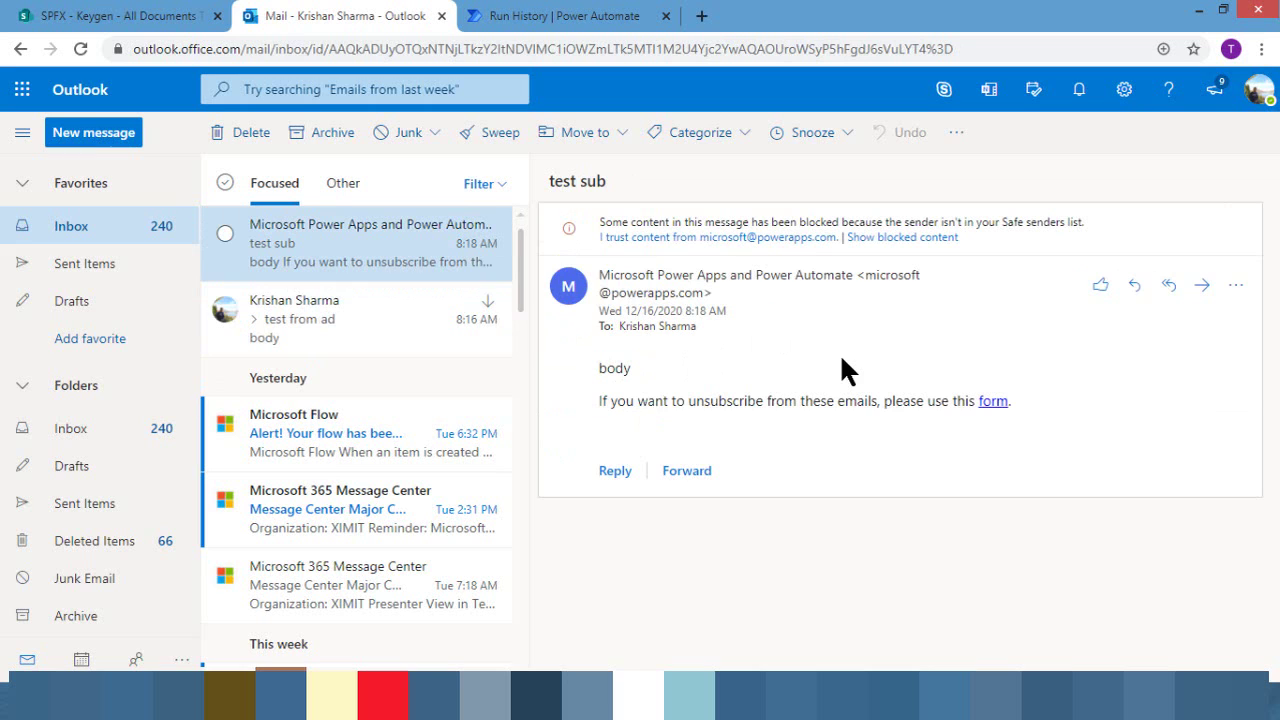
pyautogui.click(331, 300)
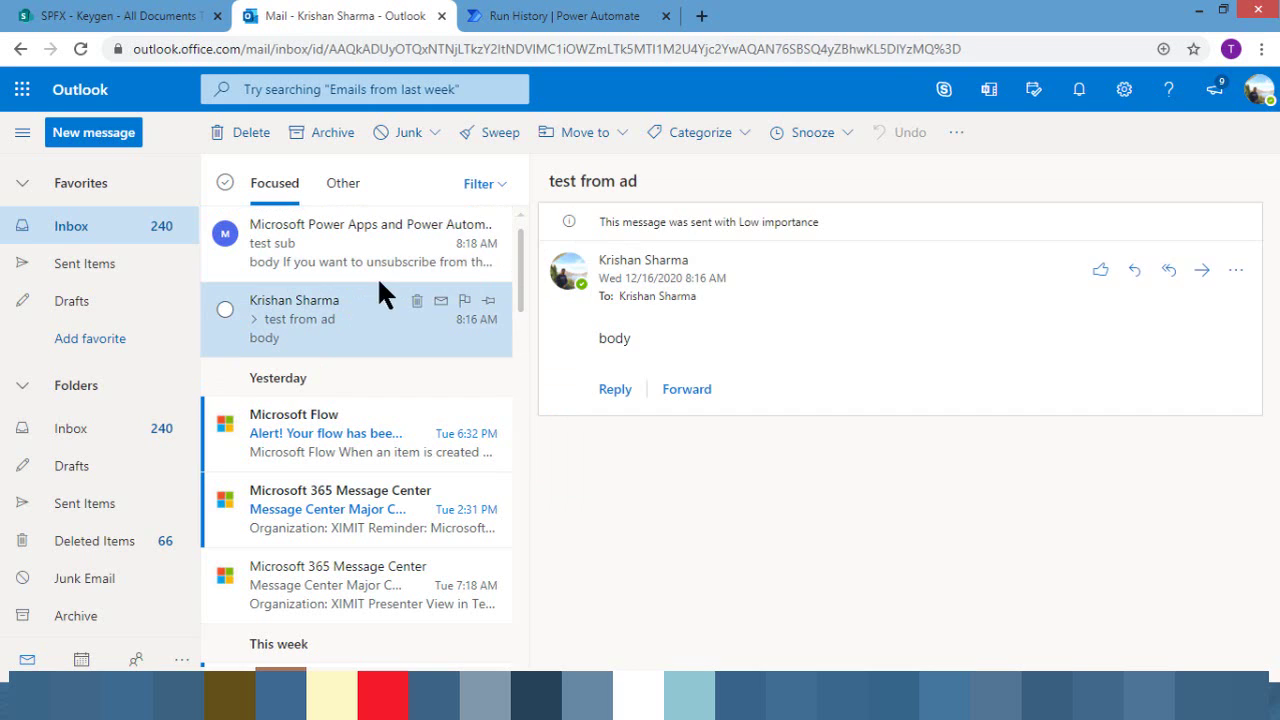
pyautogui.click(334, 247)
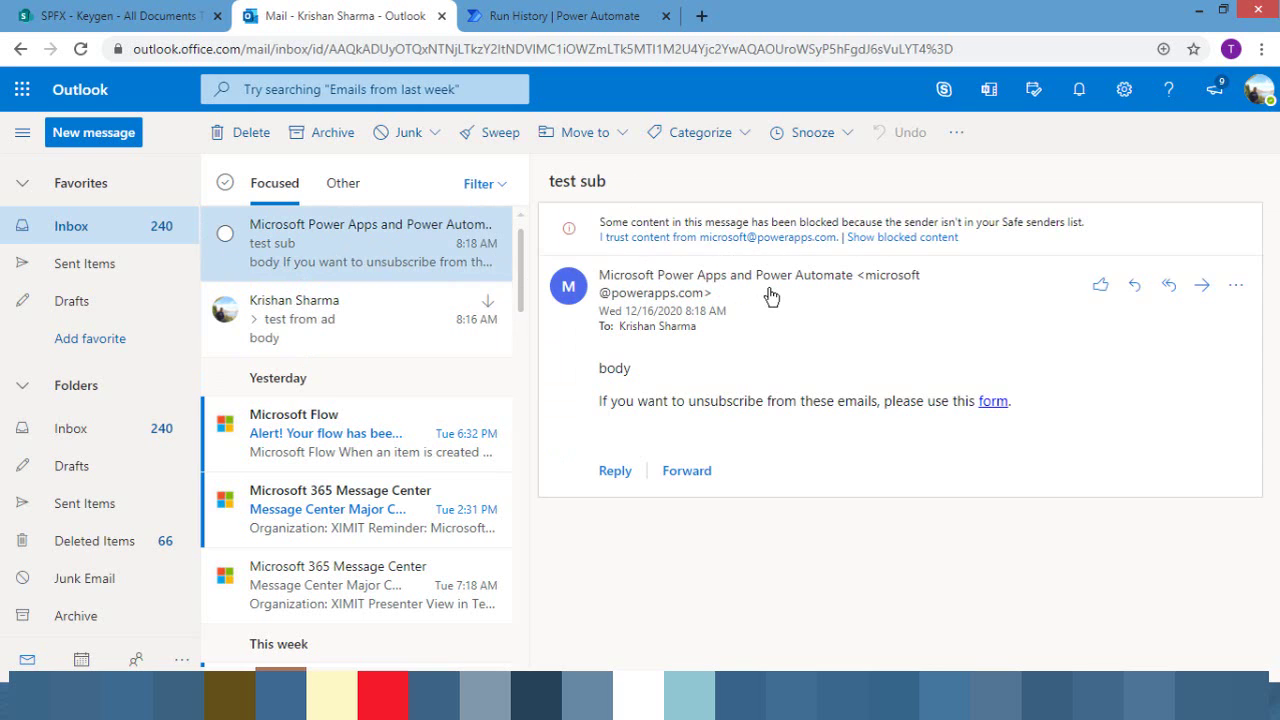
pyautogui.moveTo(768, 293)
# - Switch back to Power Automate, reopen the flow for editing and delete its Send an email notification (V3) action
pyautogui.click(522, 14)
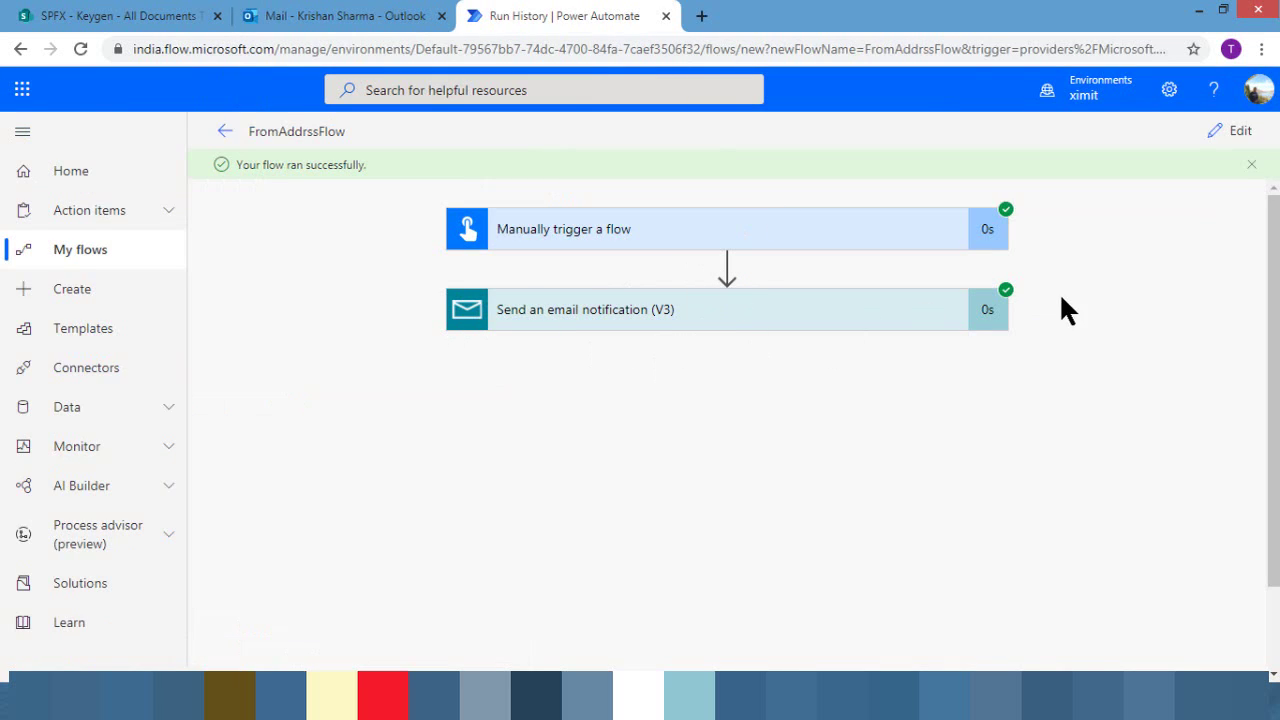
pyautogui.click(1230, 134)
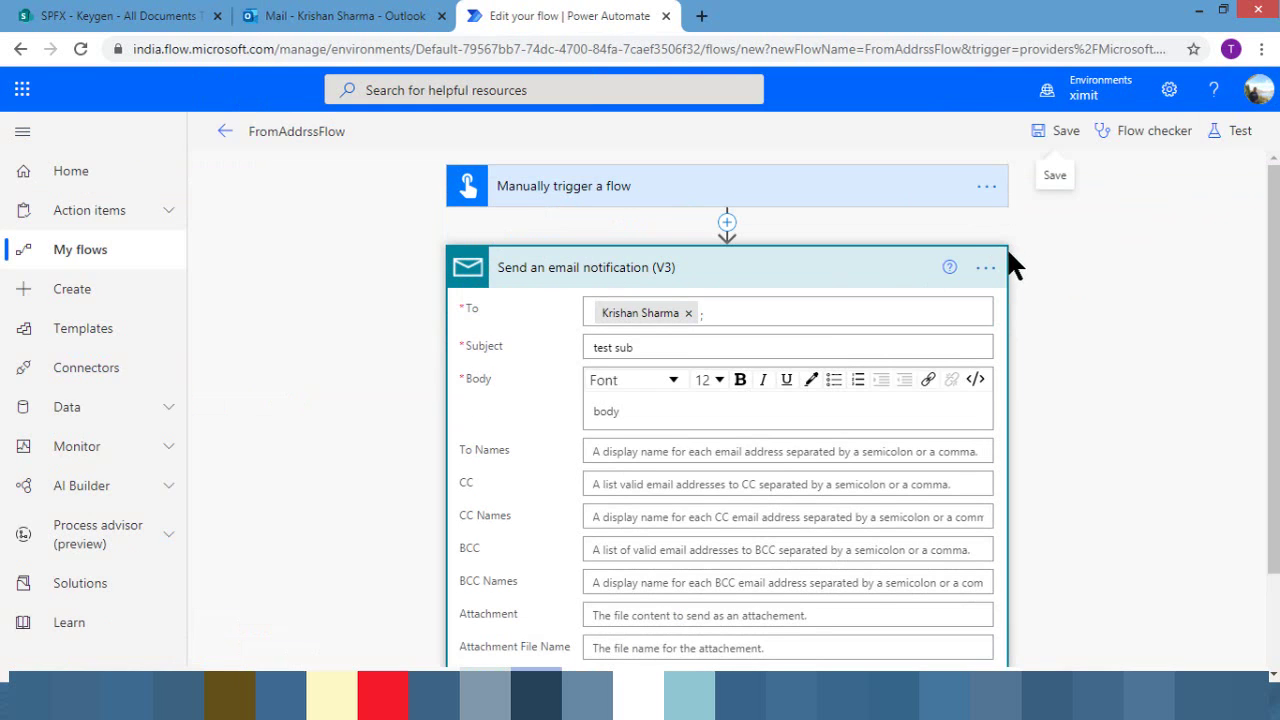
pyautogui.click(987, 268)
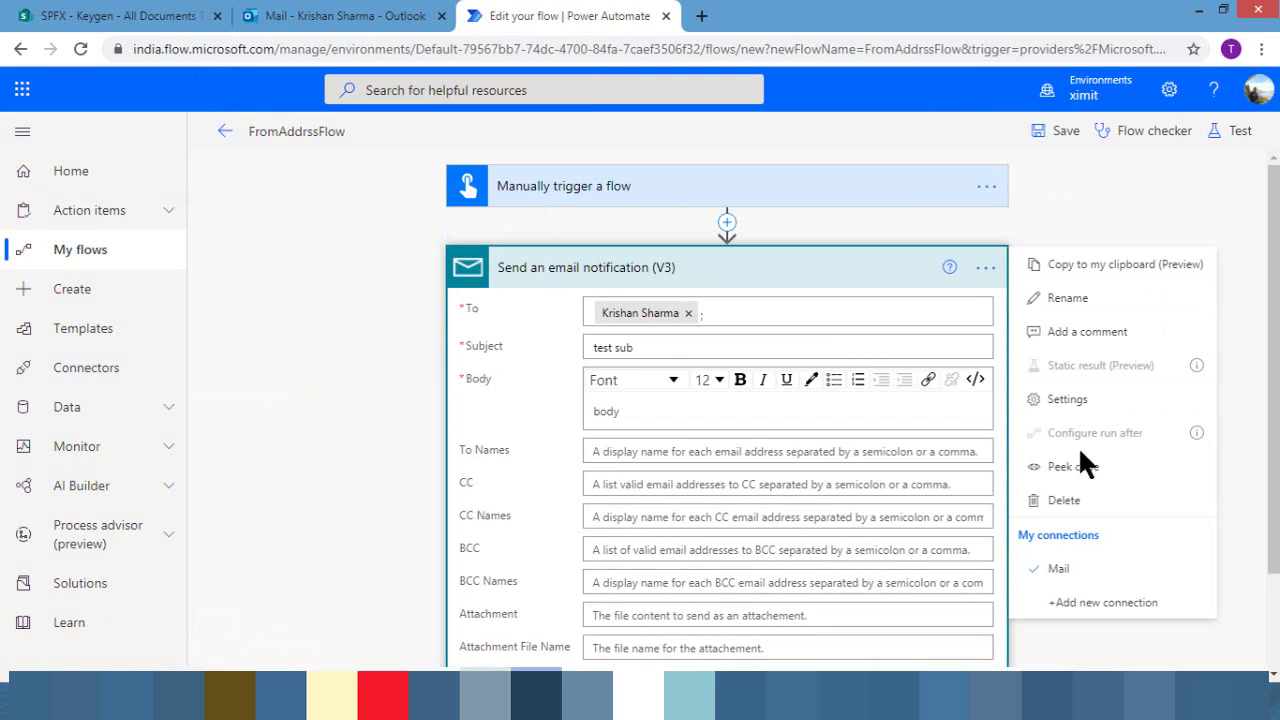
pyautogui.click(1060, 499)
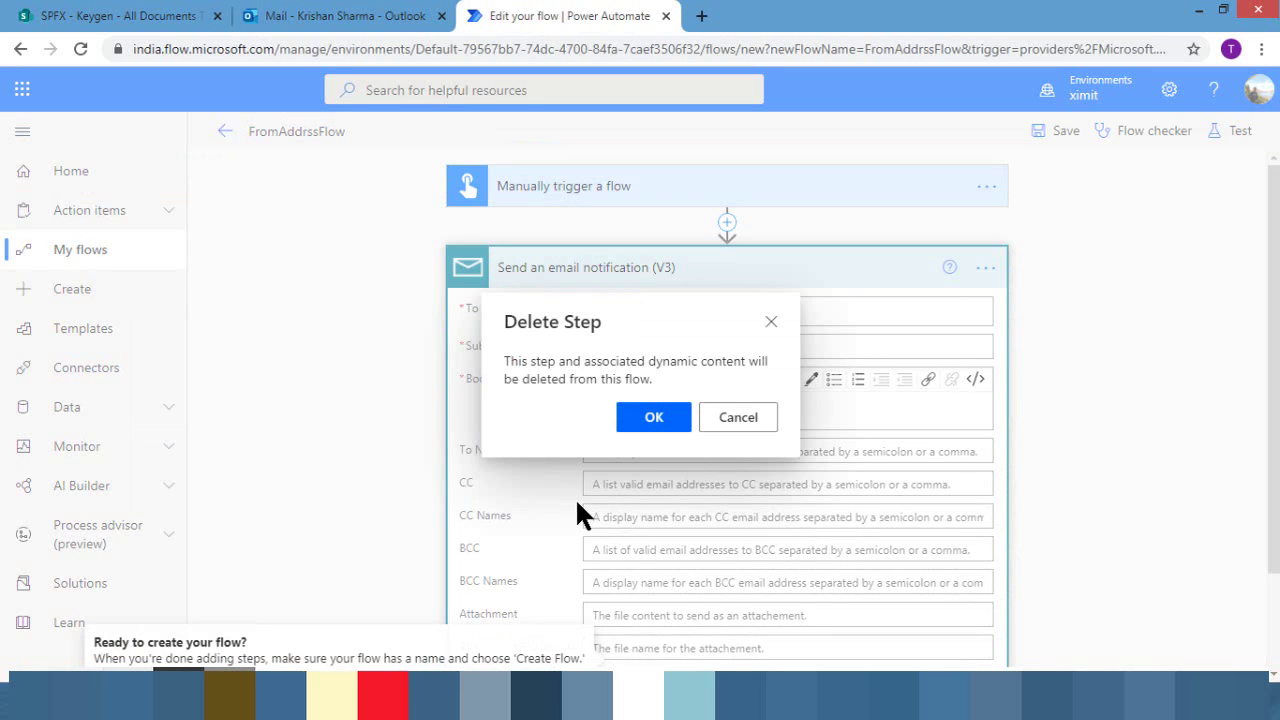
pyautogui.click(651, 418)
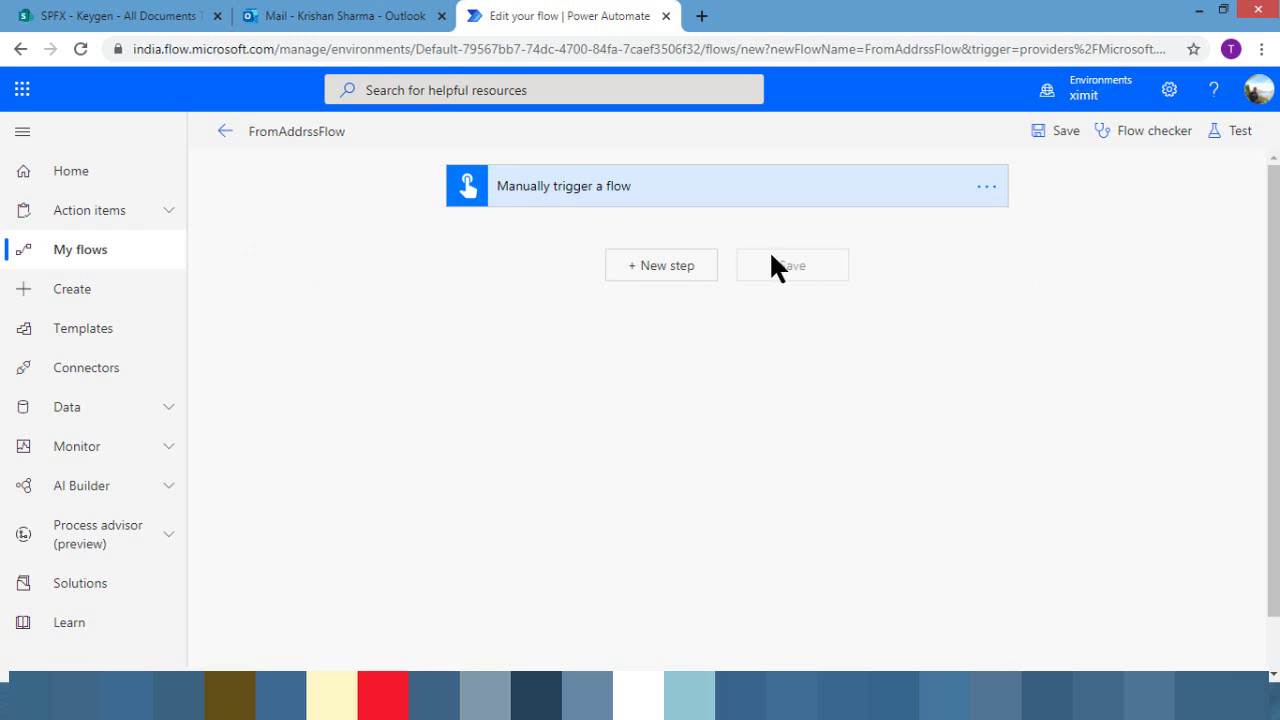
# - Search the actions for "send htt" and add Send an HTTP request to SharePoint after the manual trigger
pyautogui.click(664, 267)
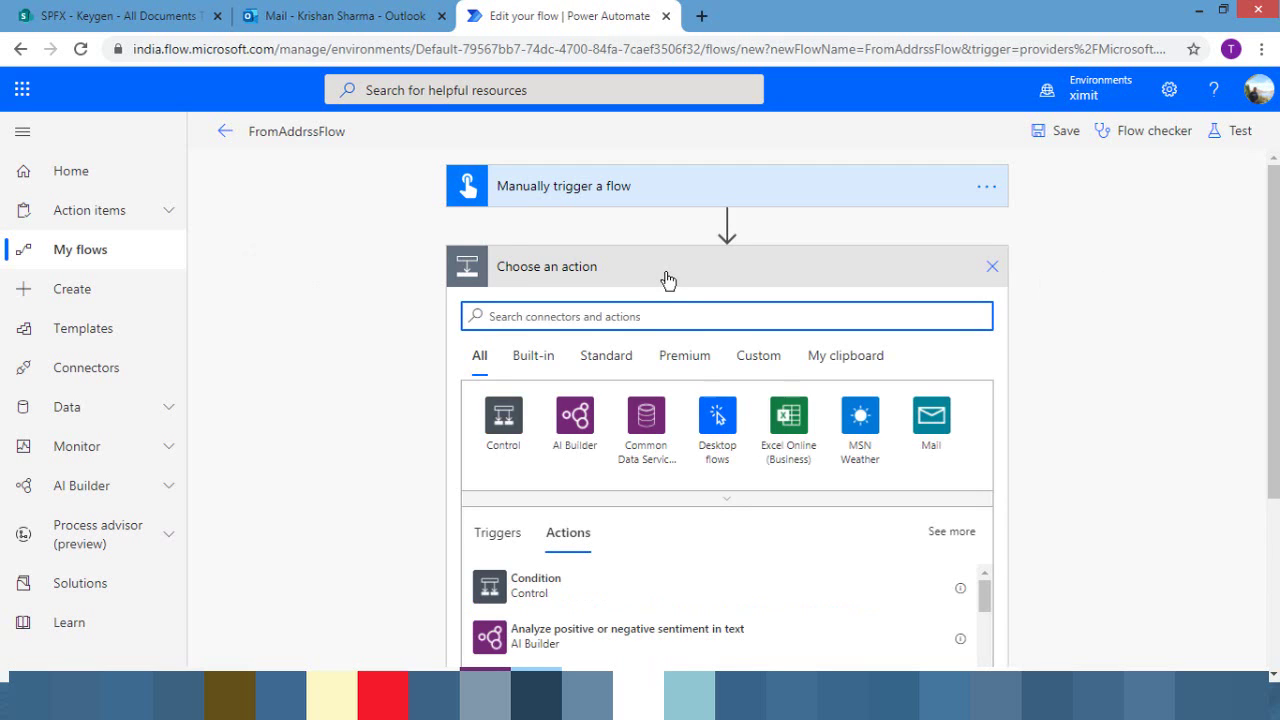
pyautogui.write('ad')
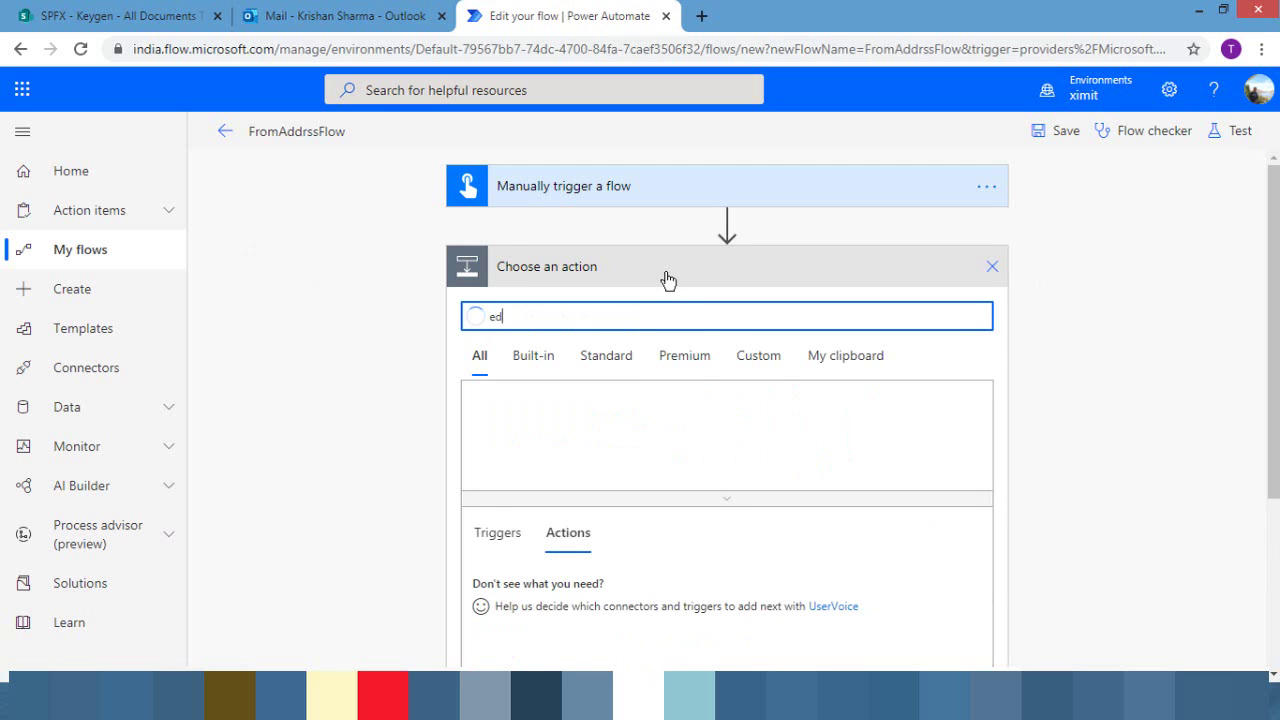
pyautogui.press('BackSpace')
pyautogui.press('BackSpace')
pyautogui.write('send htt')
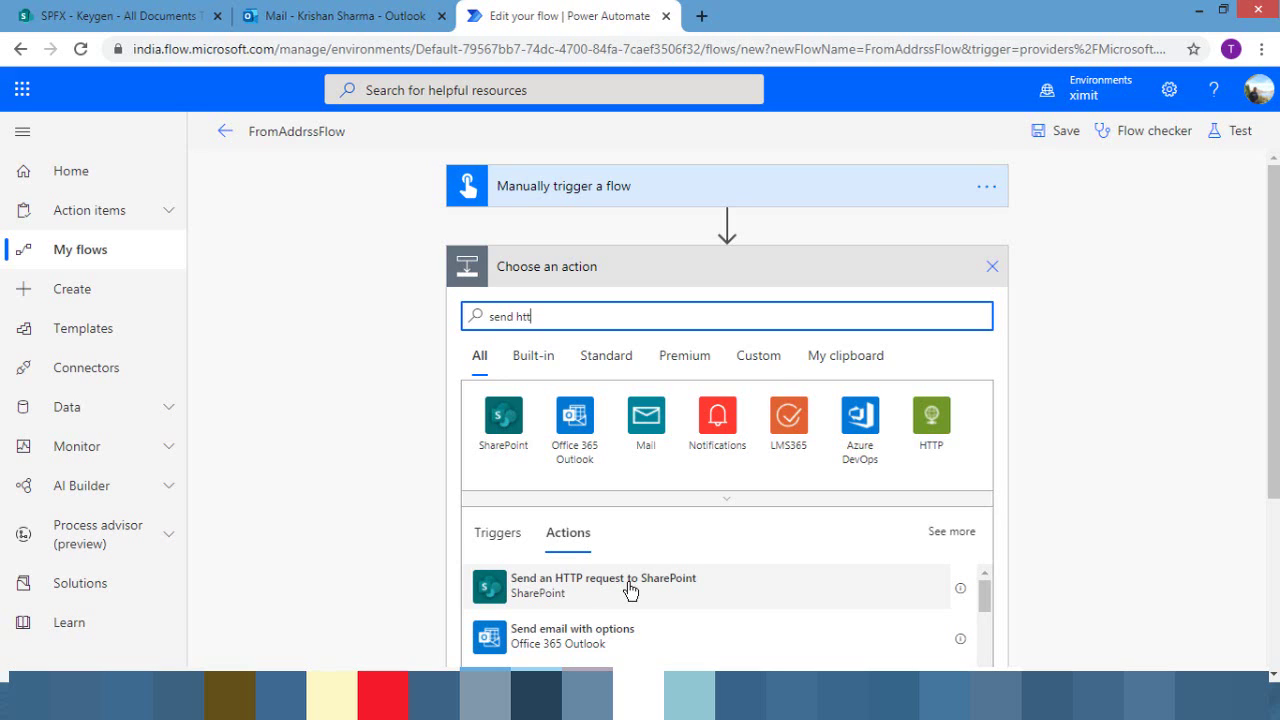
pyautogui.click(637, 593)
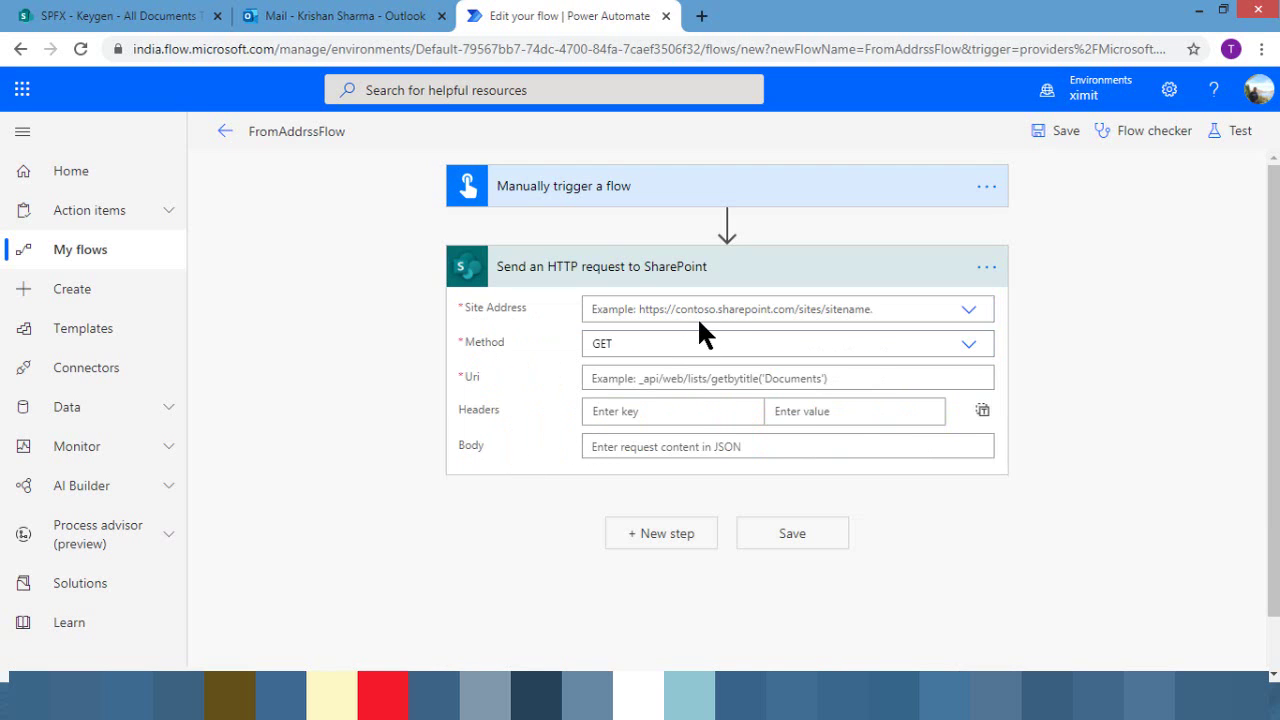
pyautogui.click(967, 310)
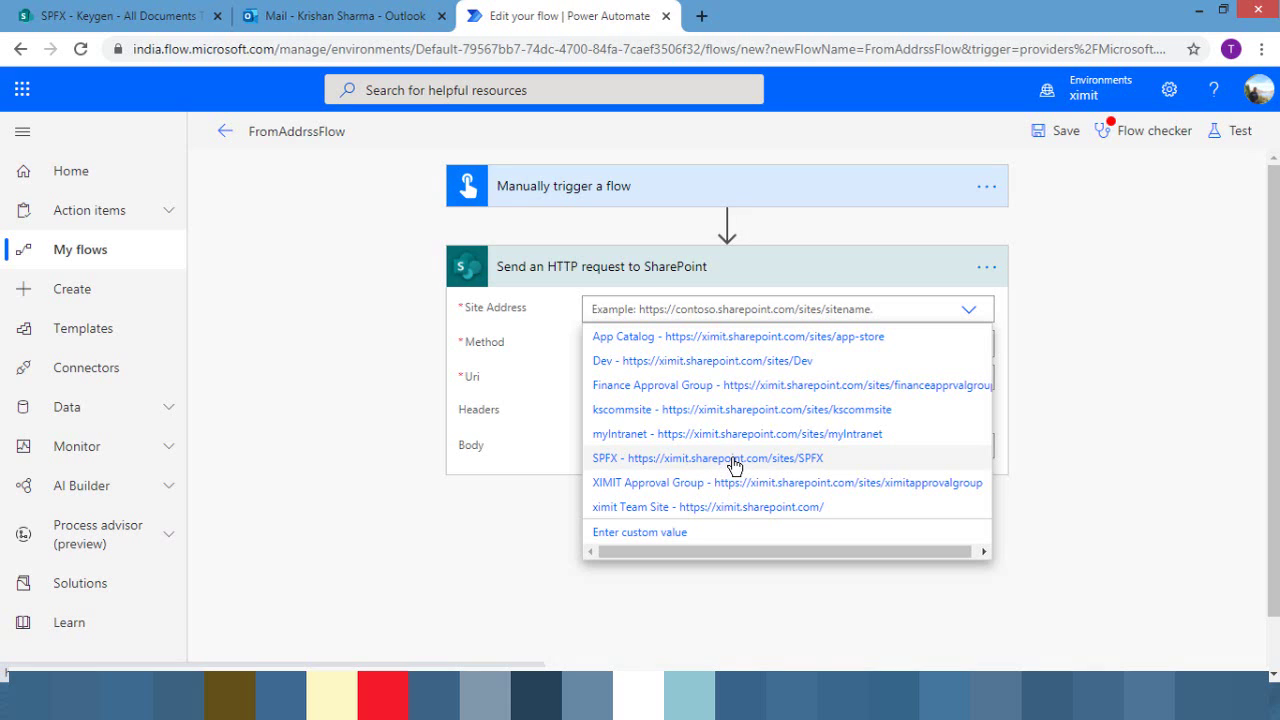
pyautogui.click(735, 462)
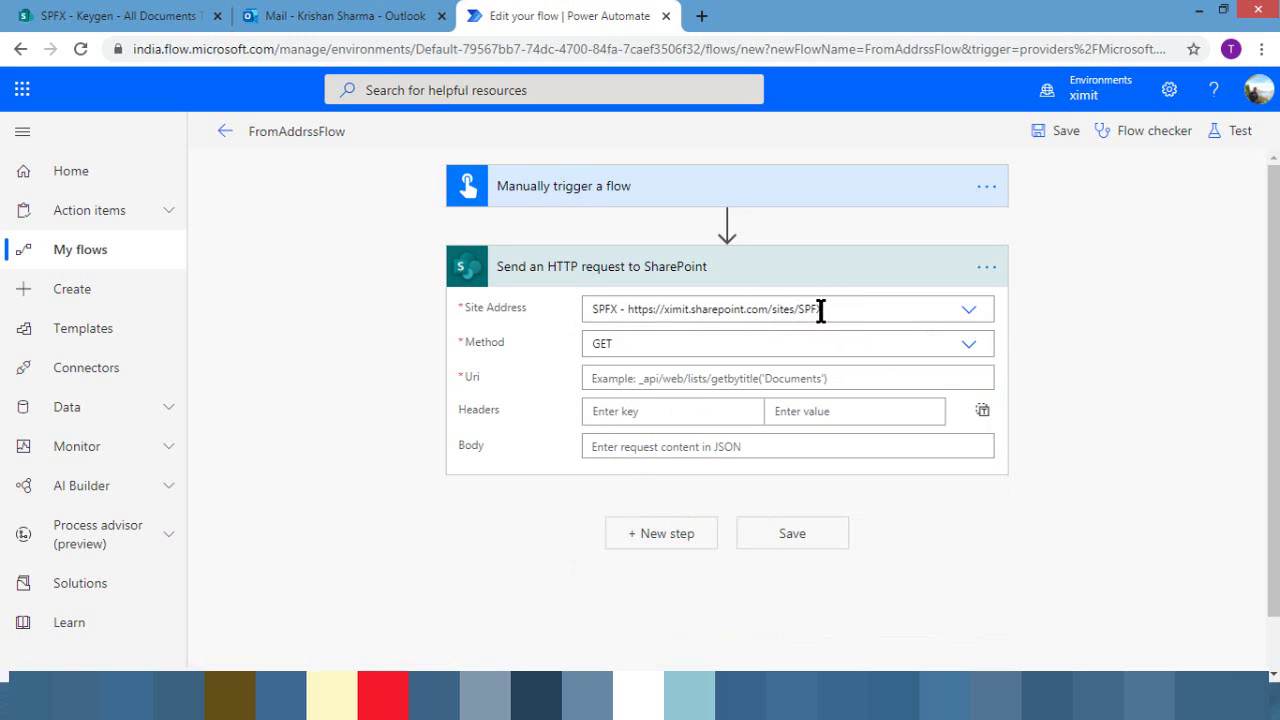
pyautogui.click(969, 347)
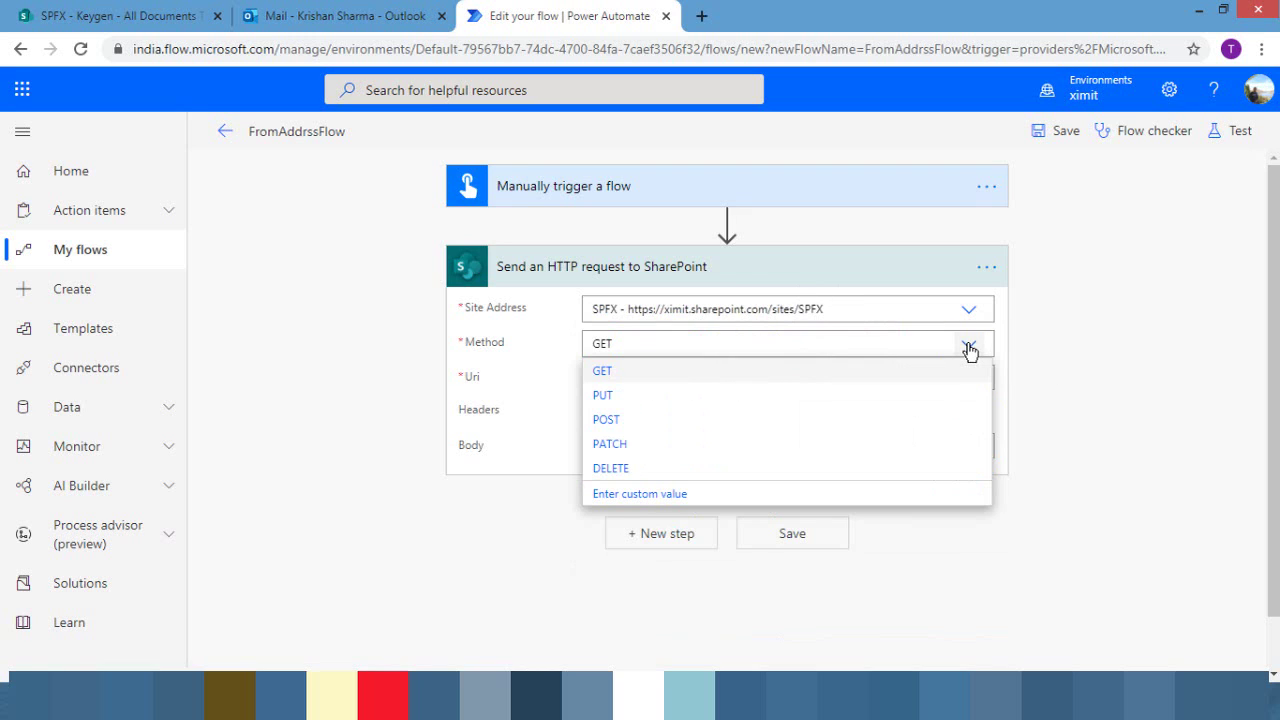
pyautogui.click(689, 428)
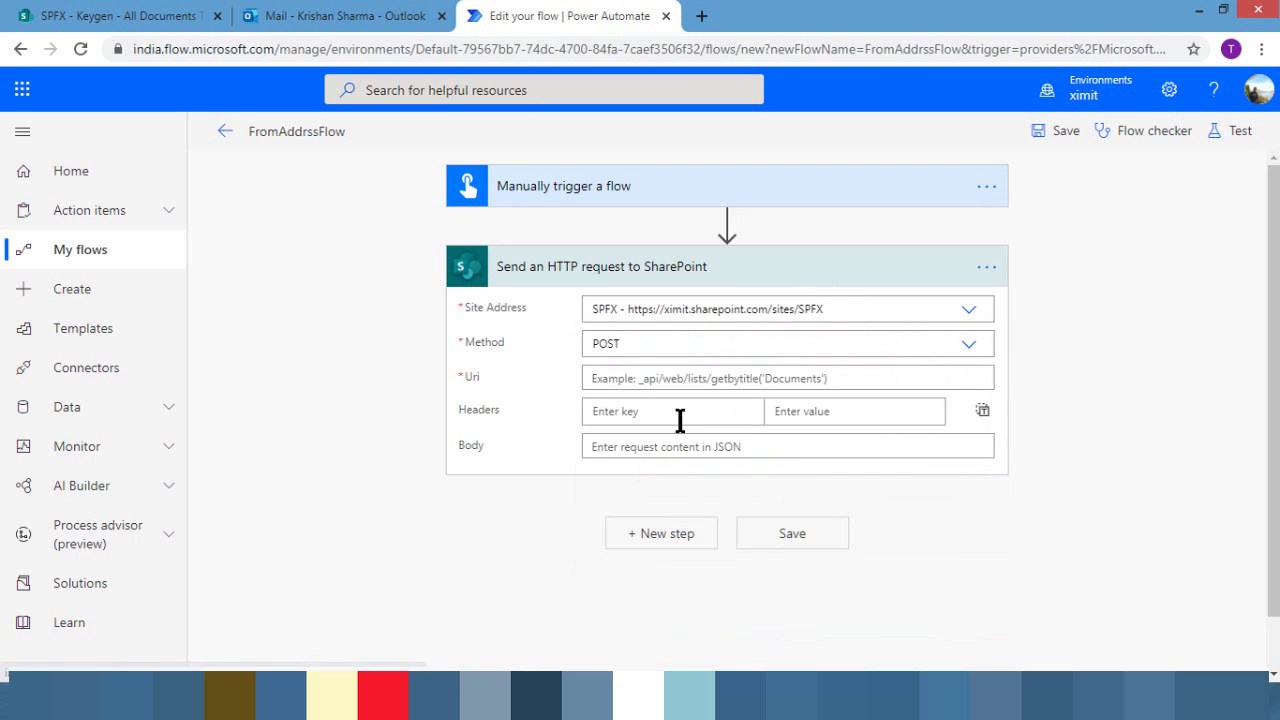
# - Copy the SendEmail endpoint from the Notepad notes into the HTTP request's Uri: _api/SP.Utilities.Utility.SendEmail
pyautogui.click(609, 381)
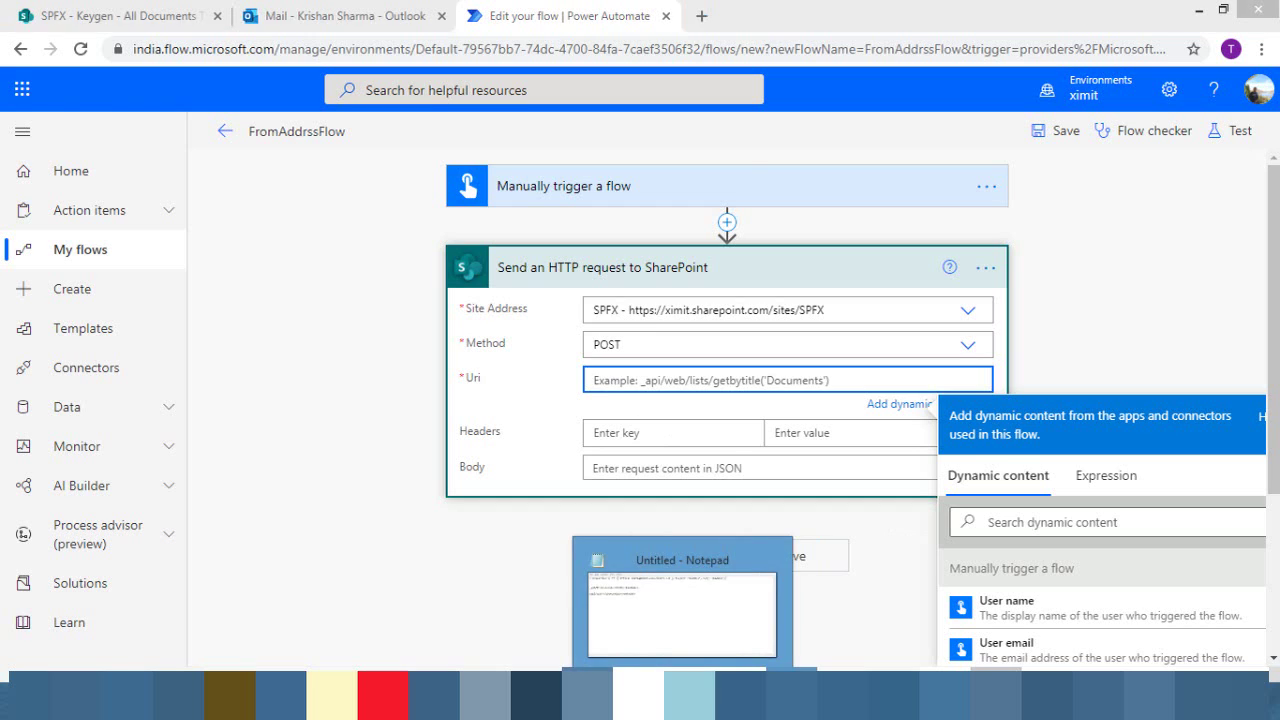
pyautogui.click(682, 695)
pyautogui.moveTo(309, 134); pyautogui.dragTo(42, 134)
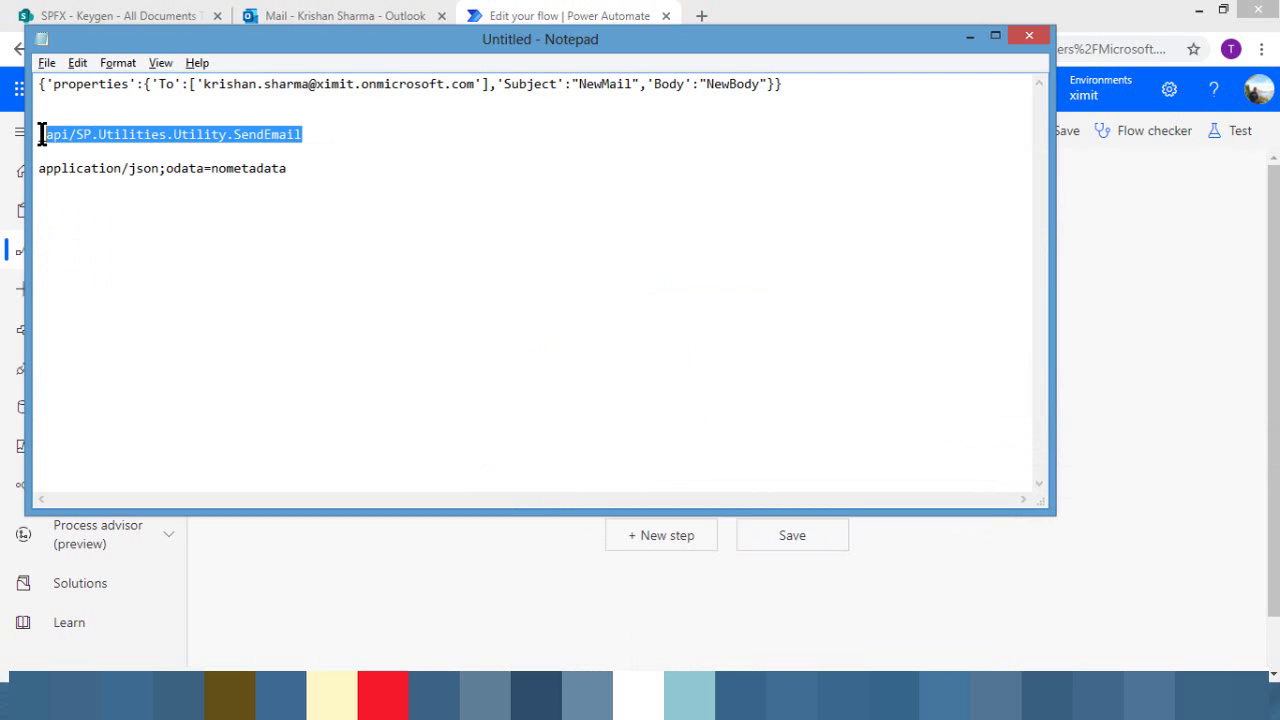
pyautogui.hotkey('ctrl', 'c')
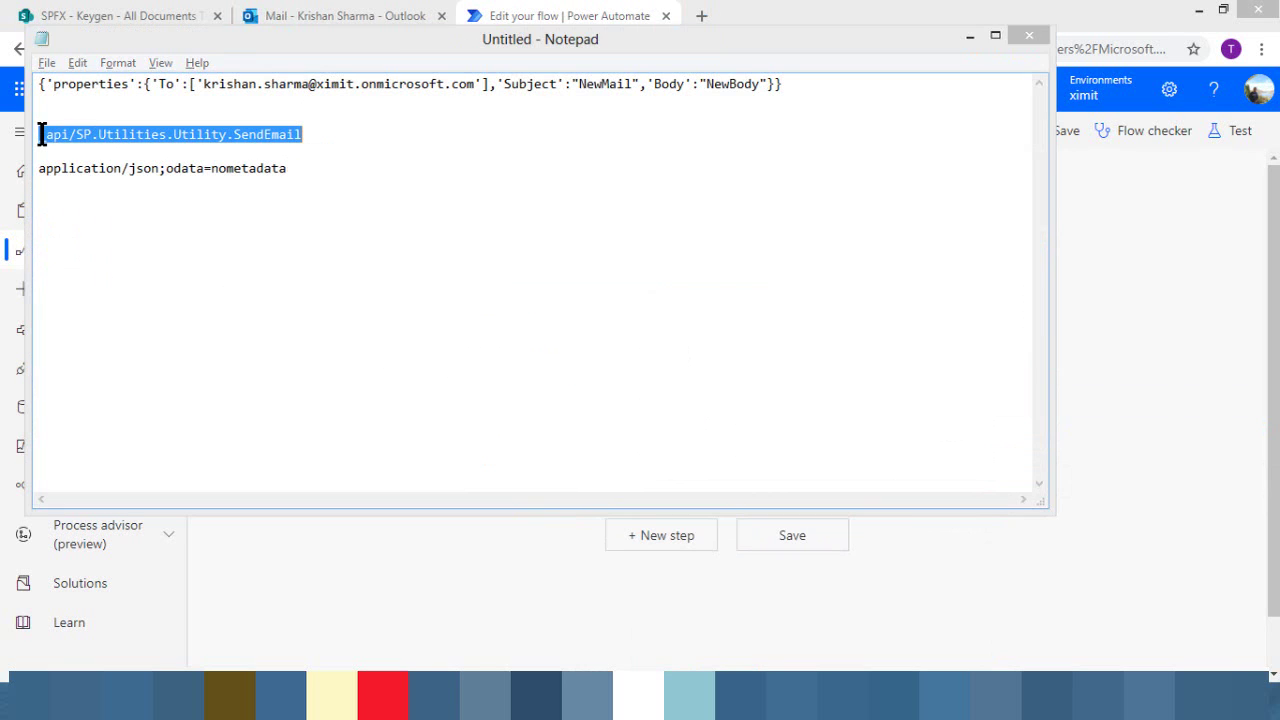
pyautogui.hotkey('alt', 'Tab')
pyautogui.hotkey('ctrl', 'v')
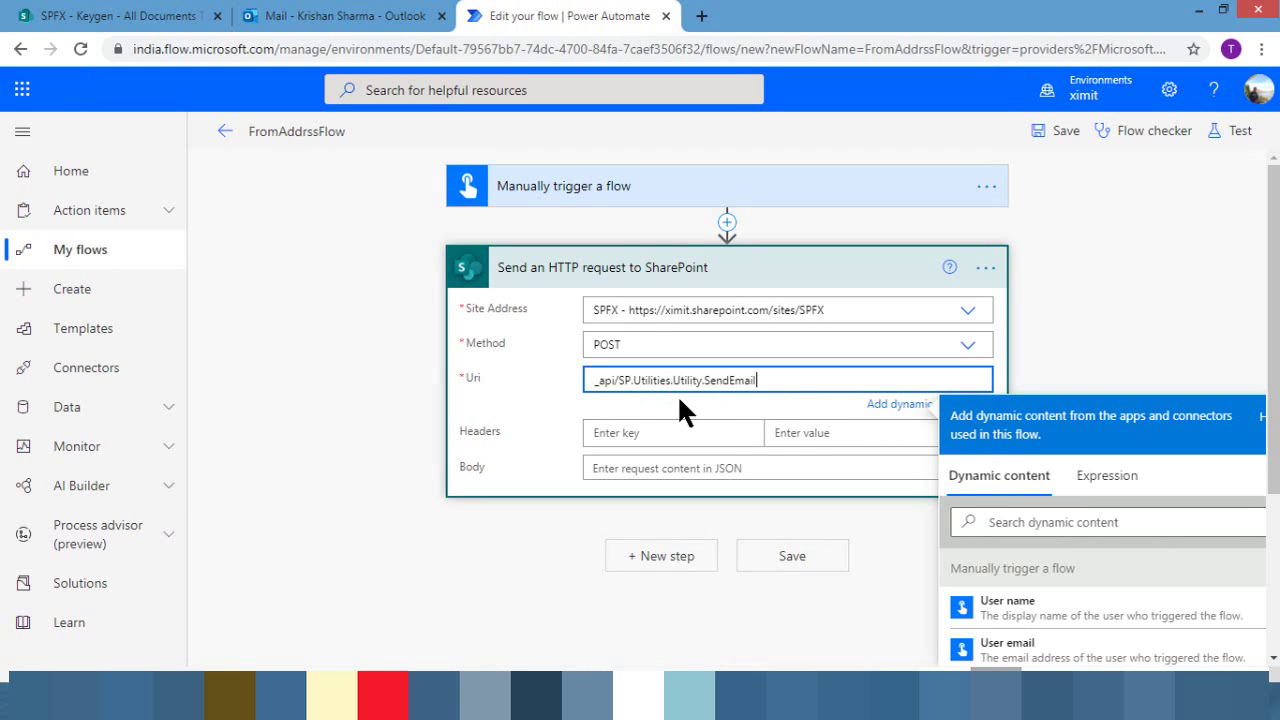
# - Add an Accept header to the HTTP request with the value application/json;odata=nometadata, copied from the Notepad notes
pyautogui.click(629, 431)
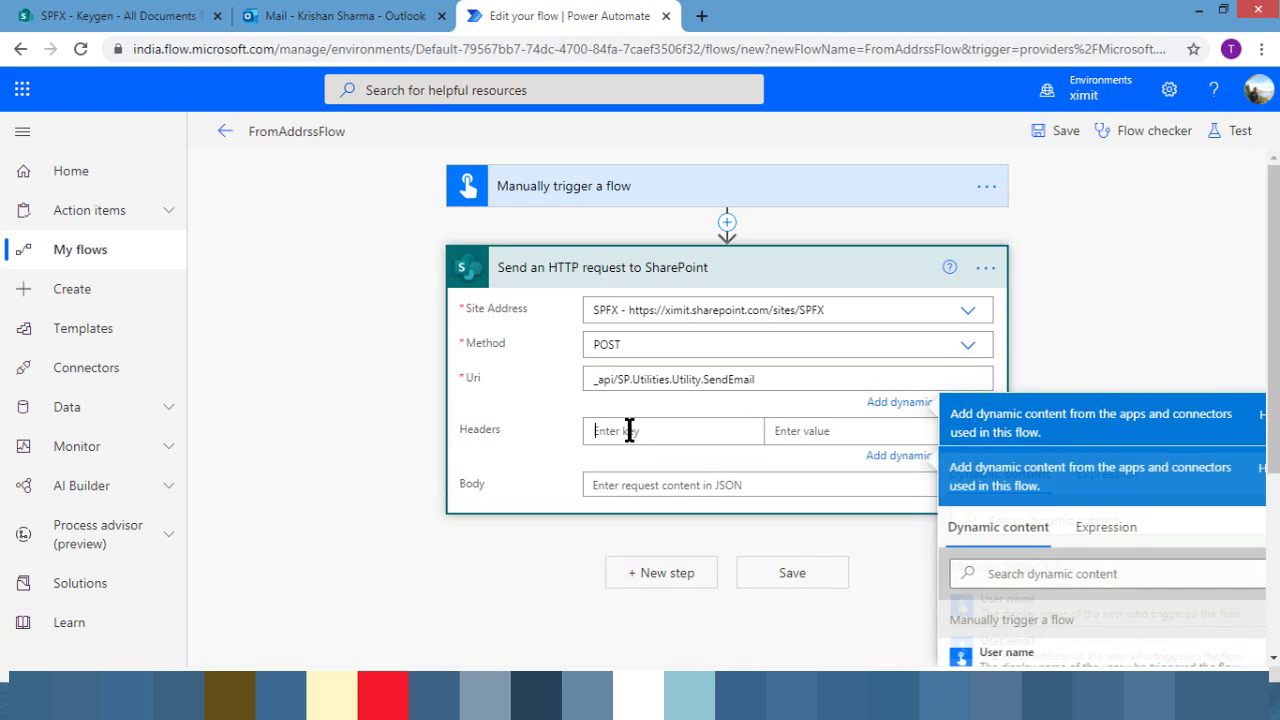
pyautogui.write('Accept')
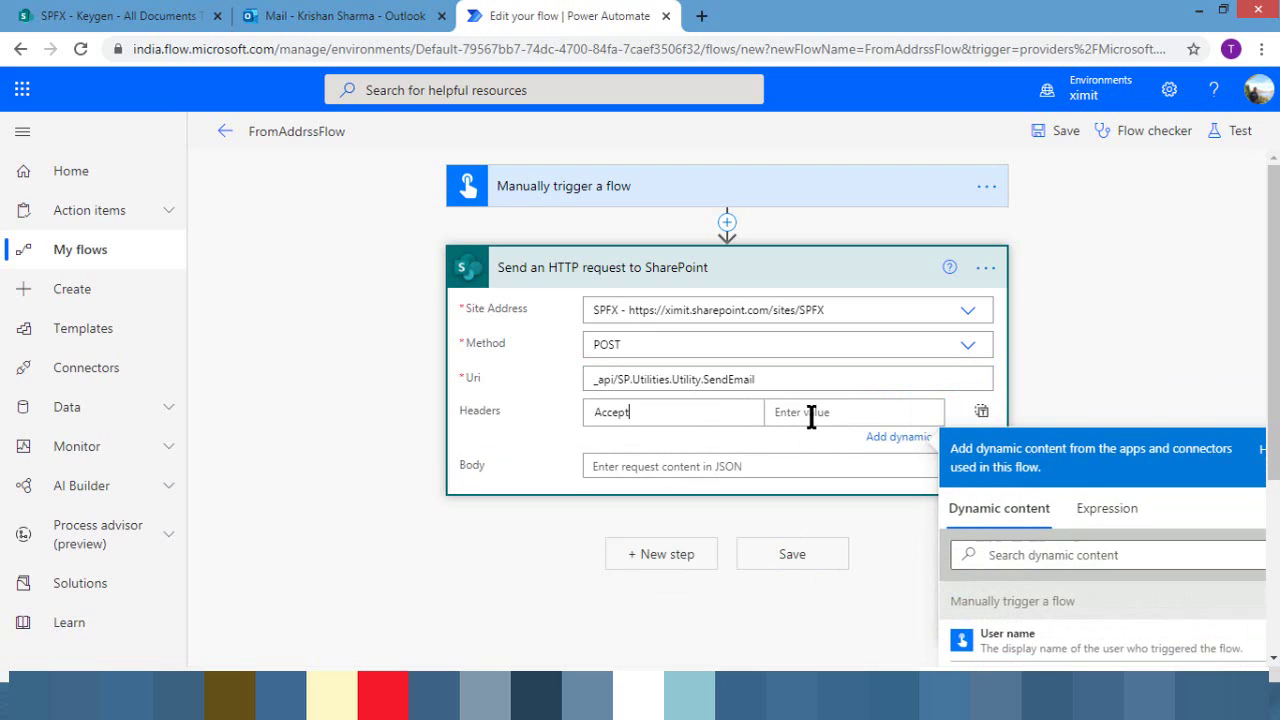
pyautogui.hotkey('alt', 'Tab')
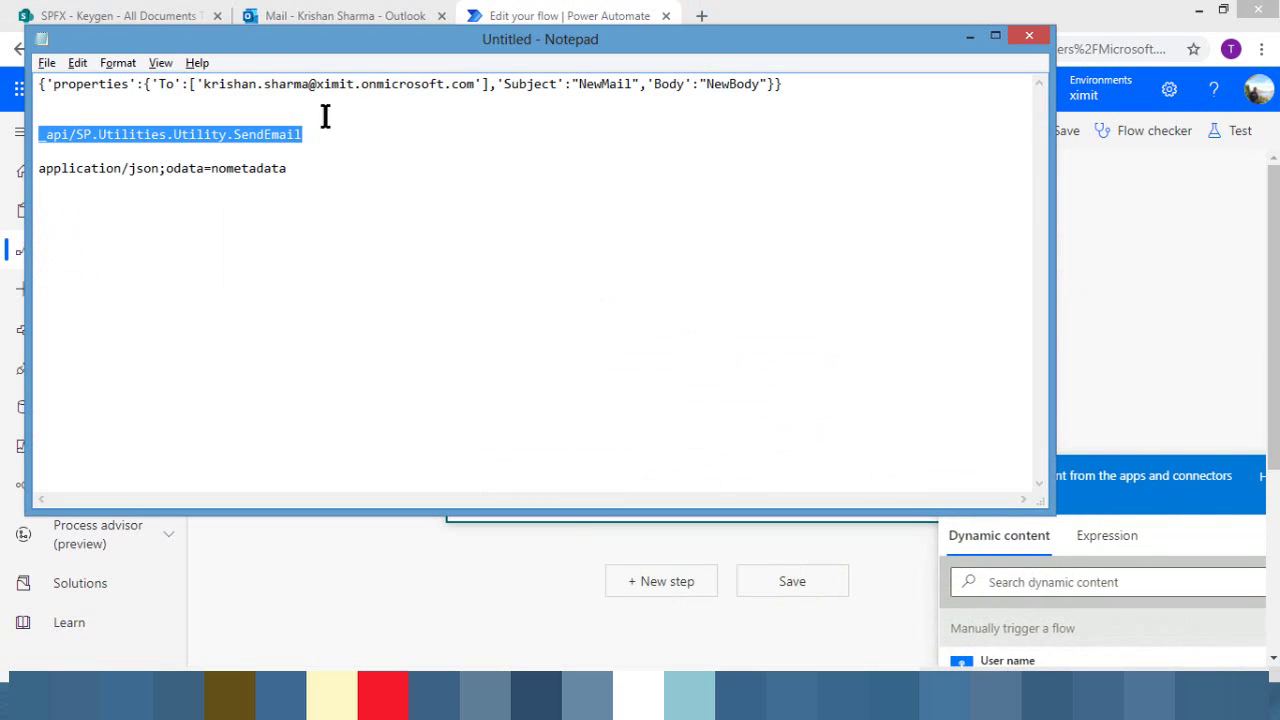
pyautogui.click(305, 179)
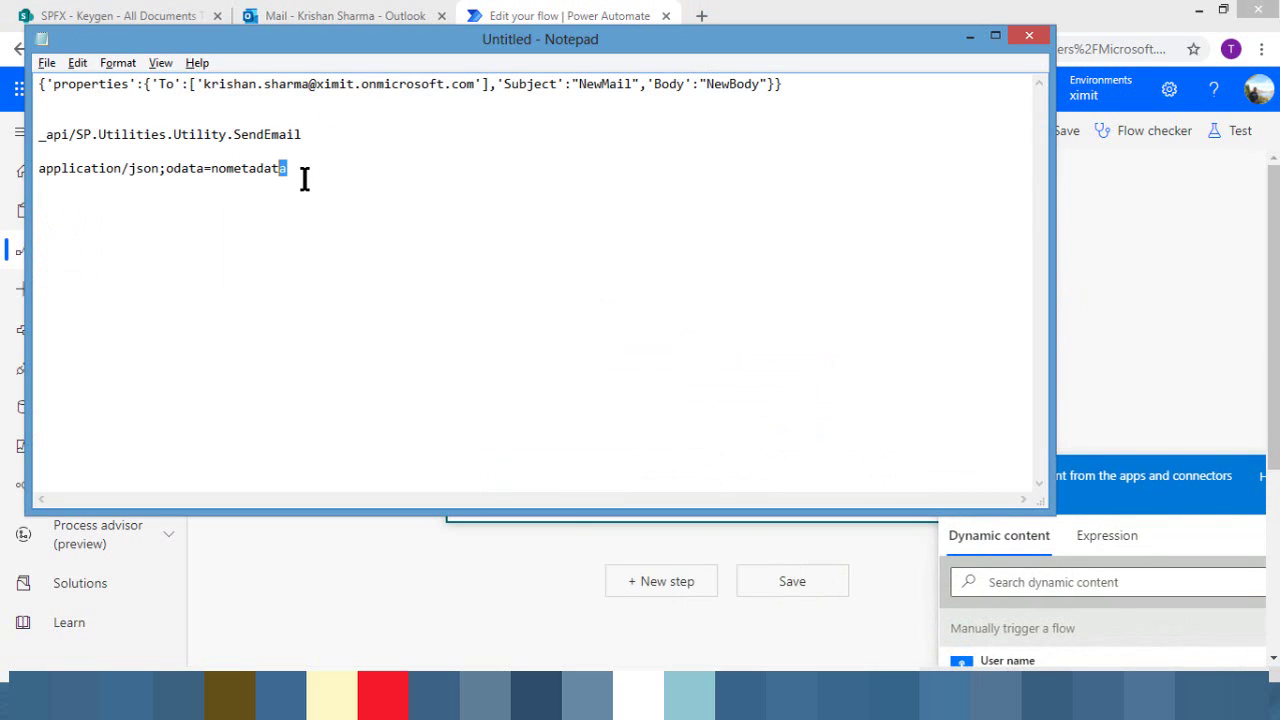
pyautogui.hotkey('shift', 'Left')
pyautogui.hotkey('shift', 'Left')
pyautogui.hotkey('shift', 'Left')
pyautogui.hotkey('shift', 'Left')
pyautogui.hotkey('shift', 'Left')
pyautogui.hotkey('shift', 'Left')
pyautogui.hotkey('shift', 'Left')
pyautogui.hotkey('shift', 'Left')
pyautogui.hotkey('shift', 'Left')
pyautogui.hotkey('shift', 'Left')
pyautogui.hotkey('shift', 'Left')
pyautogui.hotkey('shift', 'Left')
pyautogui.hotkey('shift', 'Left')
pyautogui.hotkey('shift', 'Left')
pyautogui.hotkey('shift', 'Left')
pyautogui.hotkey('shift', 'Left')
pyautogui.hotkey('shift', 'Left')
pyautogui.hotkey('shift', 'Left')
pyautogui.hotkey('shift', 'Left')
pyautogui.hotkey('shift', 'Left')
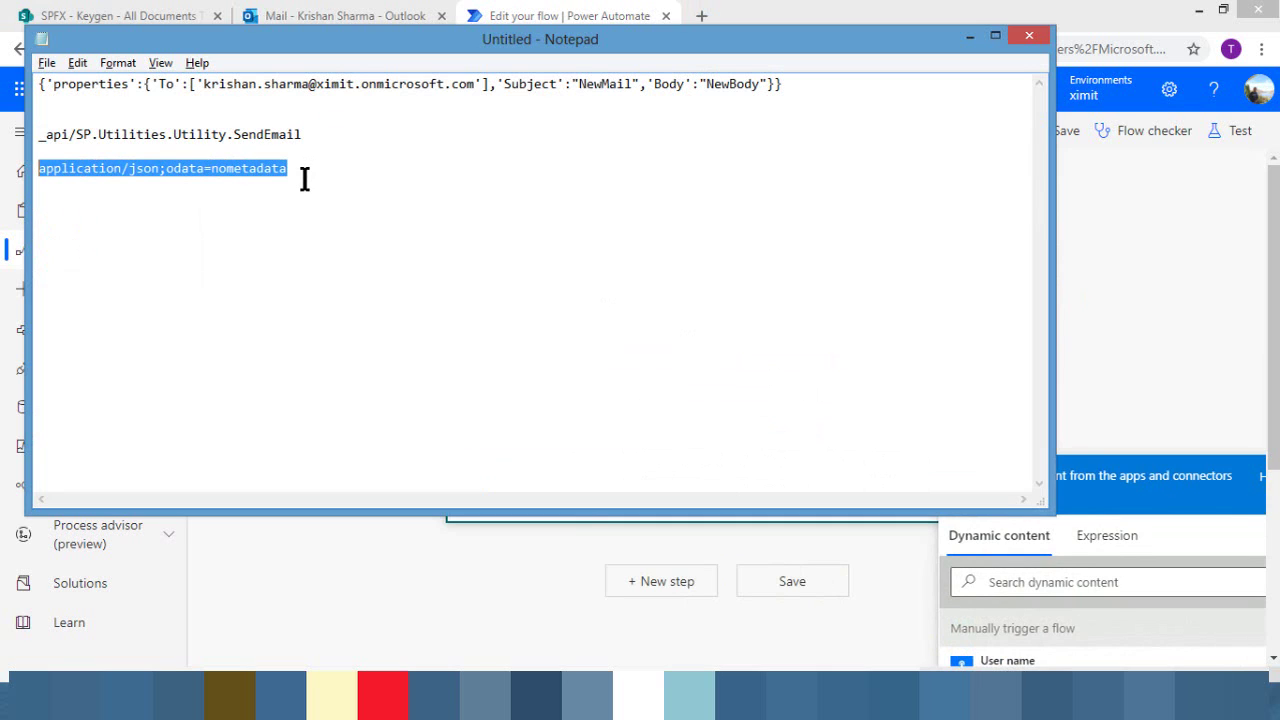
pyautogui.hotkey('ctrl', 'c')
pyautogui.hotkey('alt', 'Tab')
pyautogui.click(775, 410)
pyautogui.hotkey('ctrl', 'v')
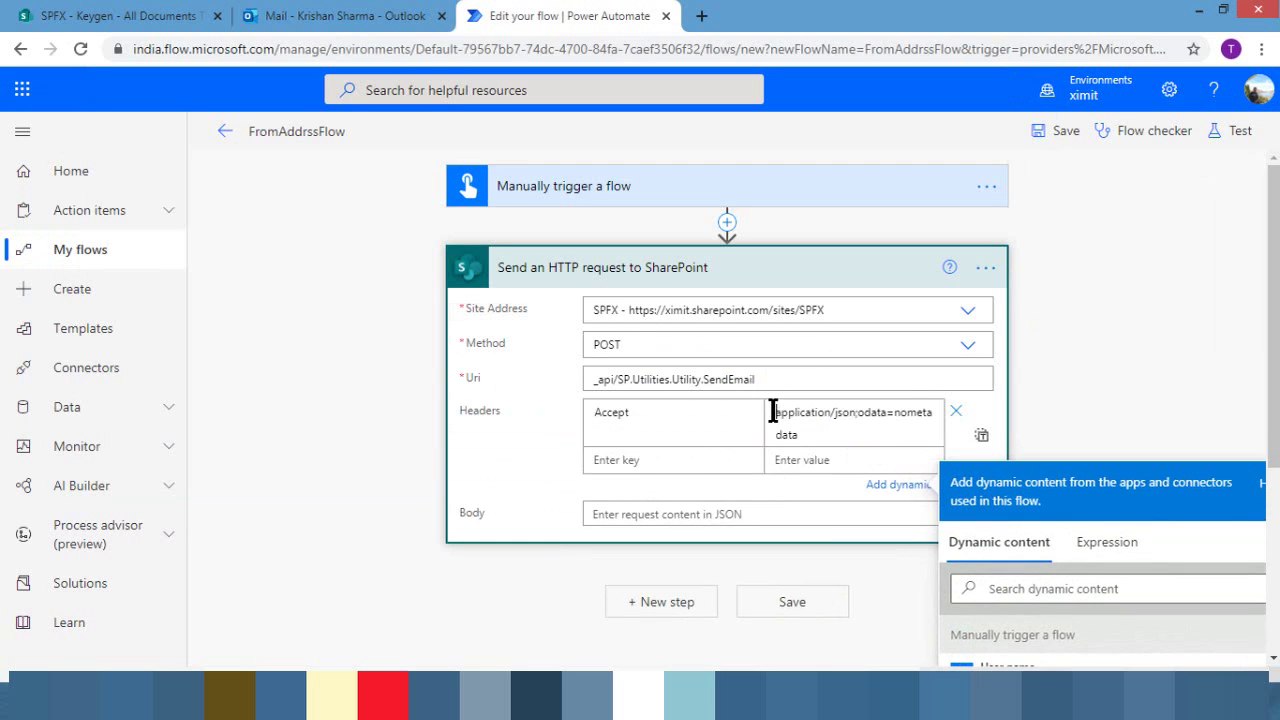
# - Copy the JSON properties from the Notepad notes into the request body, with the recipient's e-mail, subject "NewMail" and body "NewBody"
pyautogui.click(634, 512)
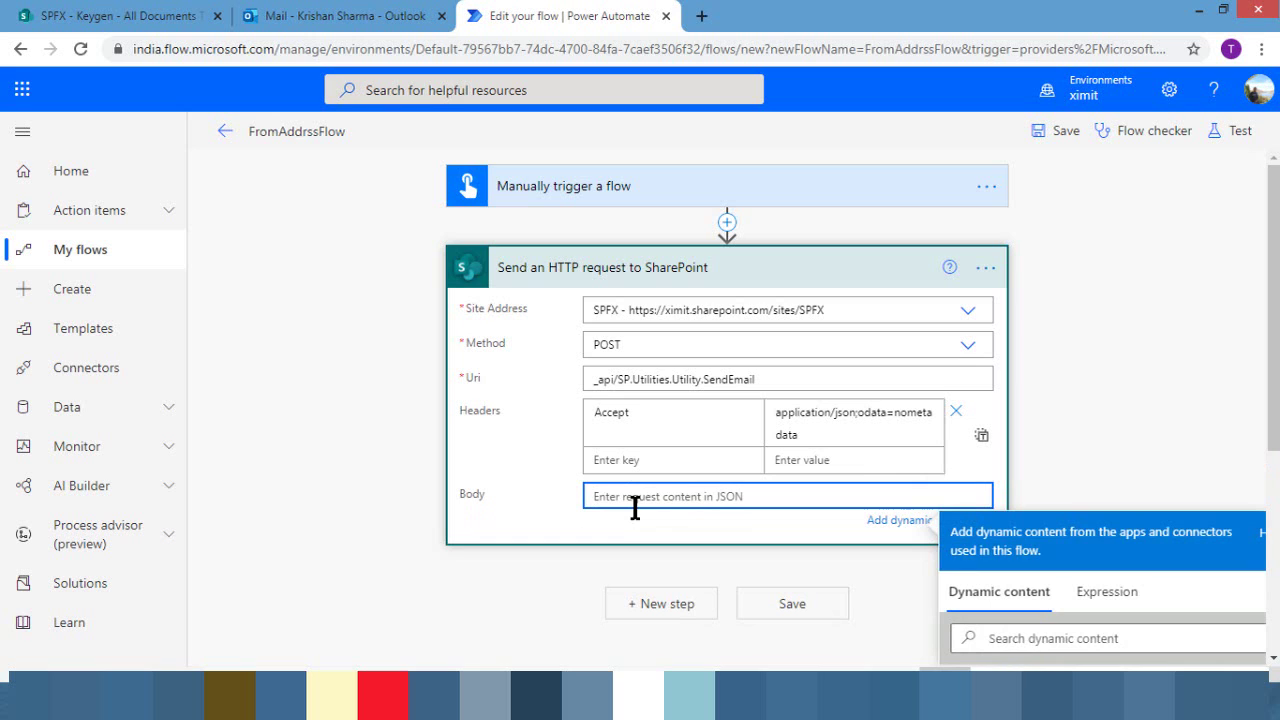
pyautogui.hotkey('alt', 'Tab')
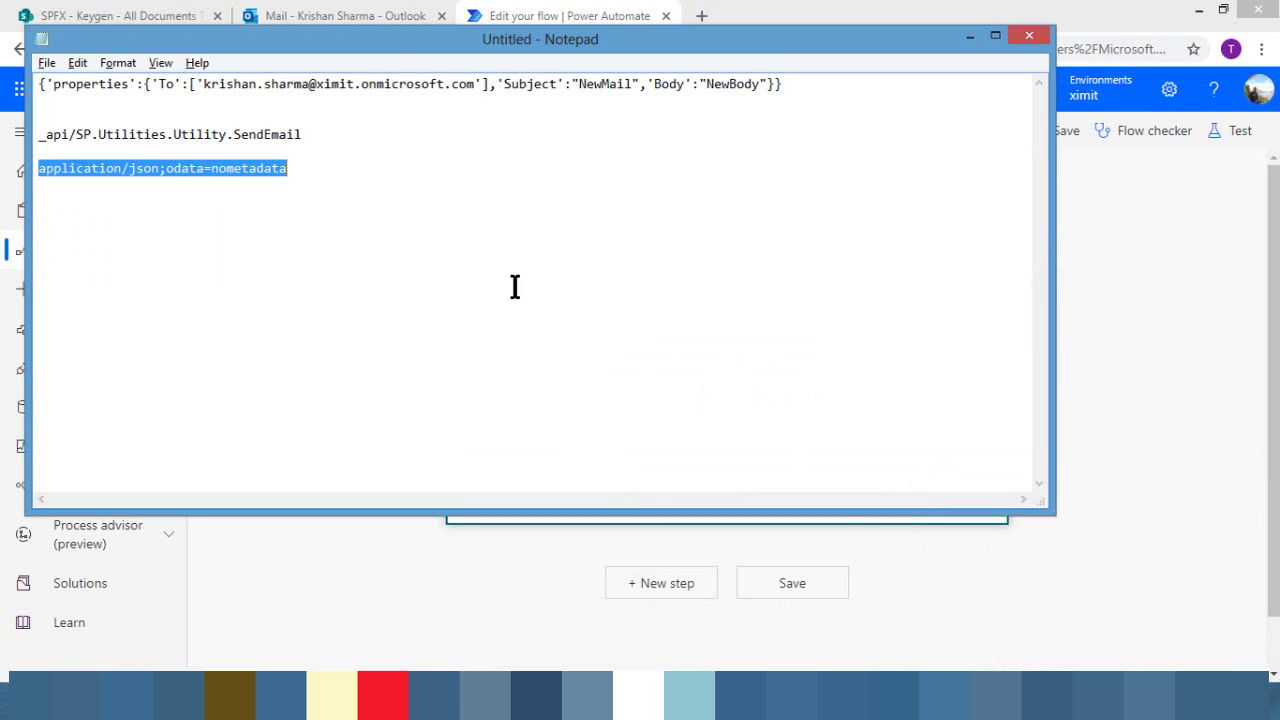
pyautogui.moveTo(820, 91); pyautogui.dragTo(34, 86)
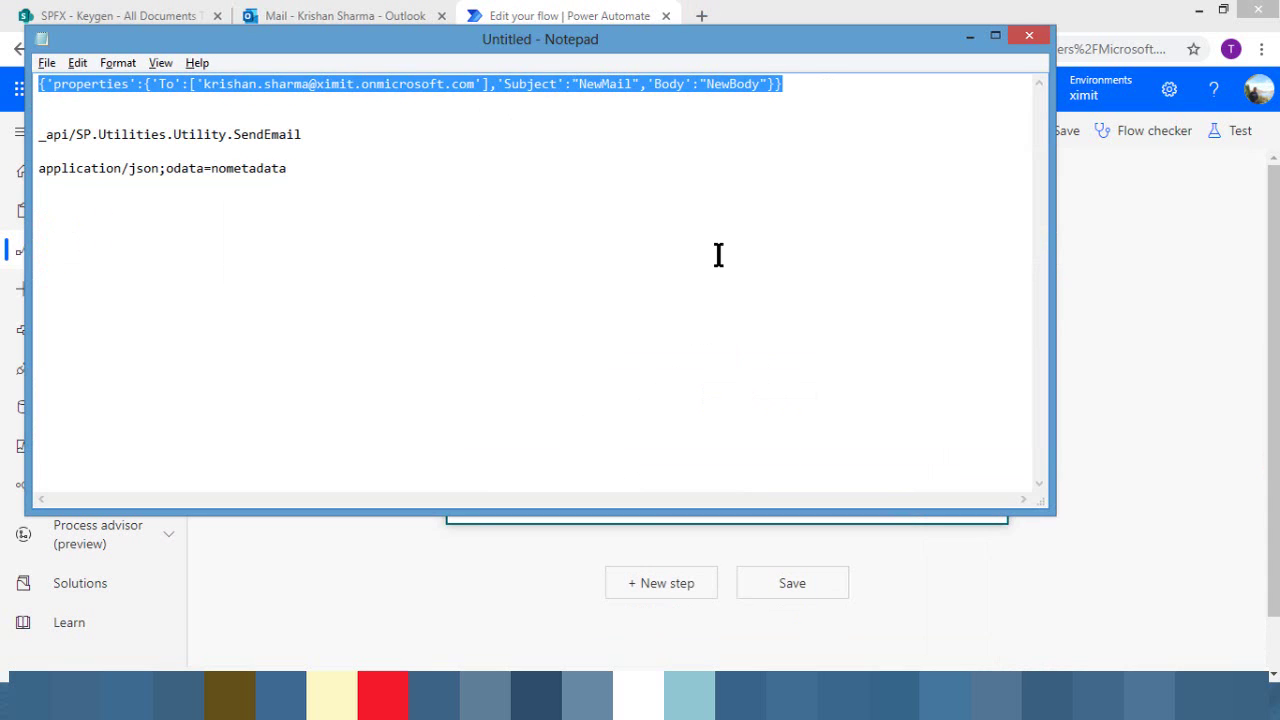
pyautogui.hotkey('ctrl', 'c')
pyautogui.hotkey('alt', 'Tab')
pyautogui.click(689, 491)
pyautogui.hotkey('ctrl', 'v')
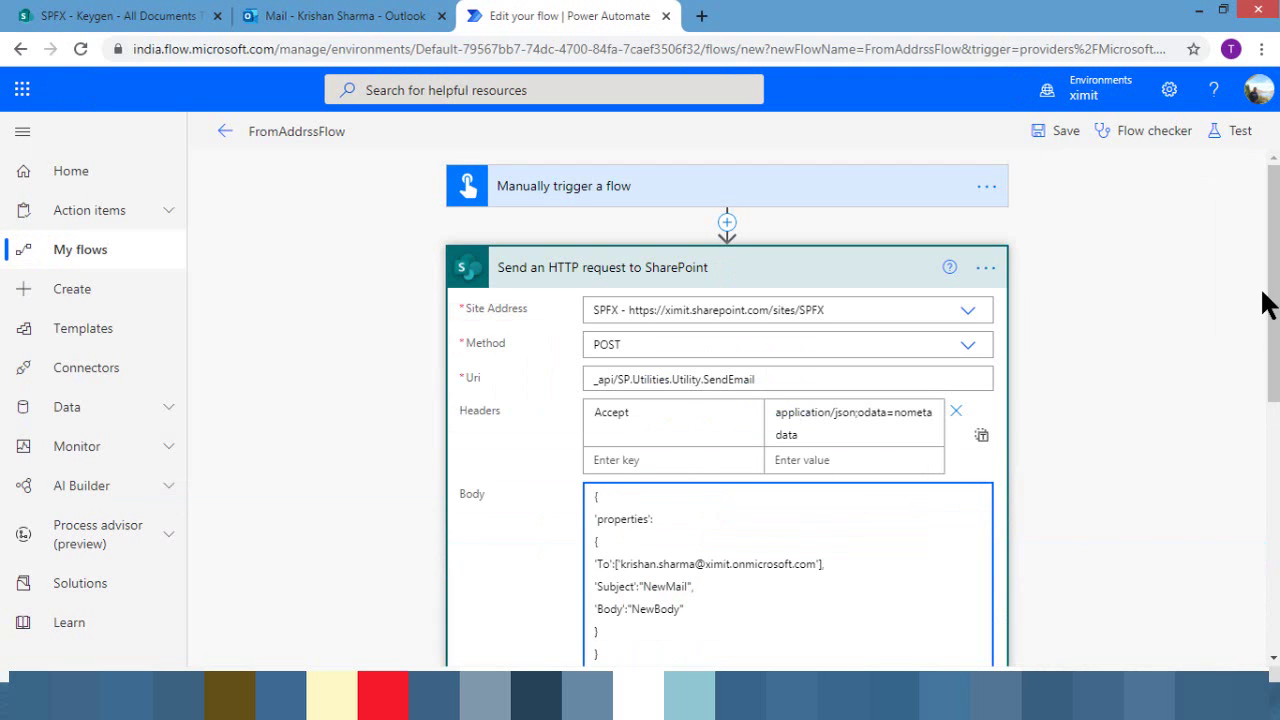
# - In the request's JSON, change the mail subject to "New testMail" and the mail body to "New Body"
pyautogui.moveTo(1273, 300); pyautogui.dragTo(1273, 377)
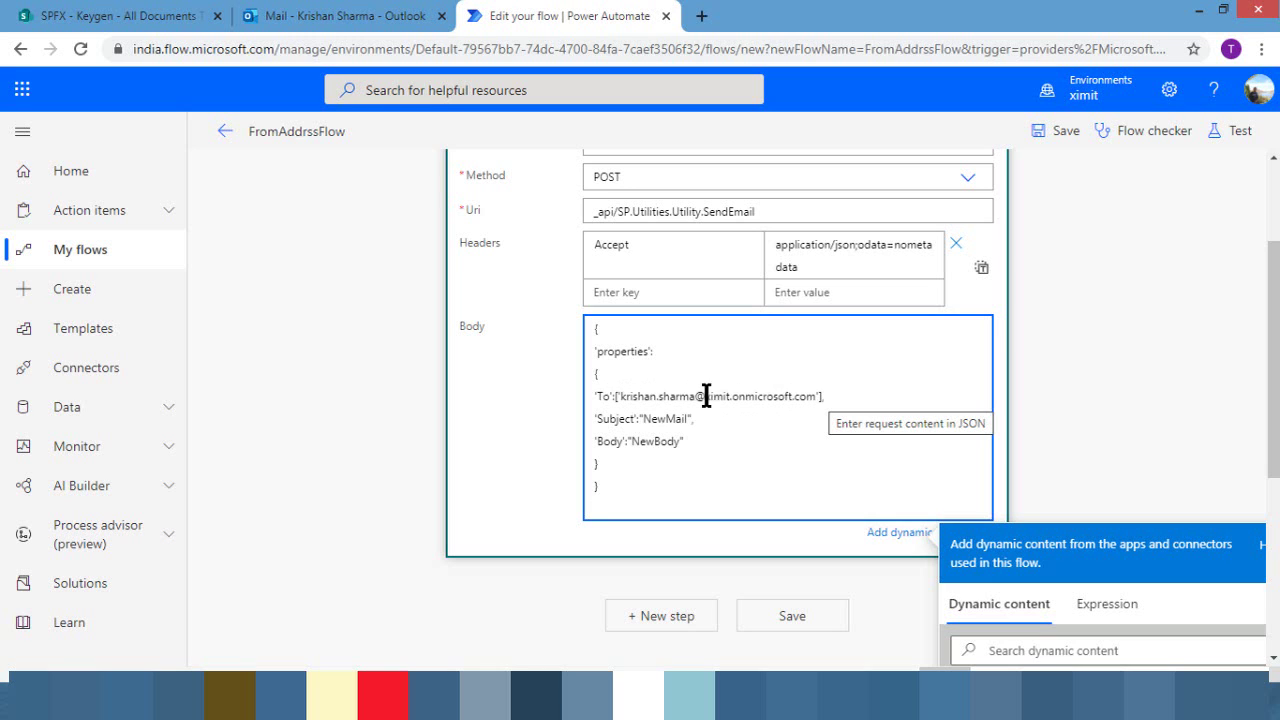
pyautogui.scroll(-2, 1134, 543)
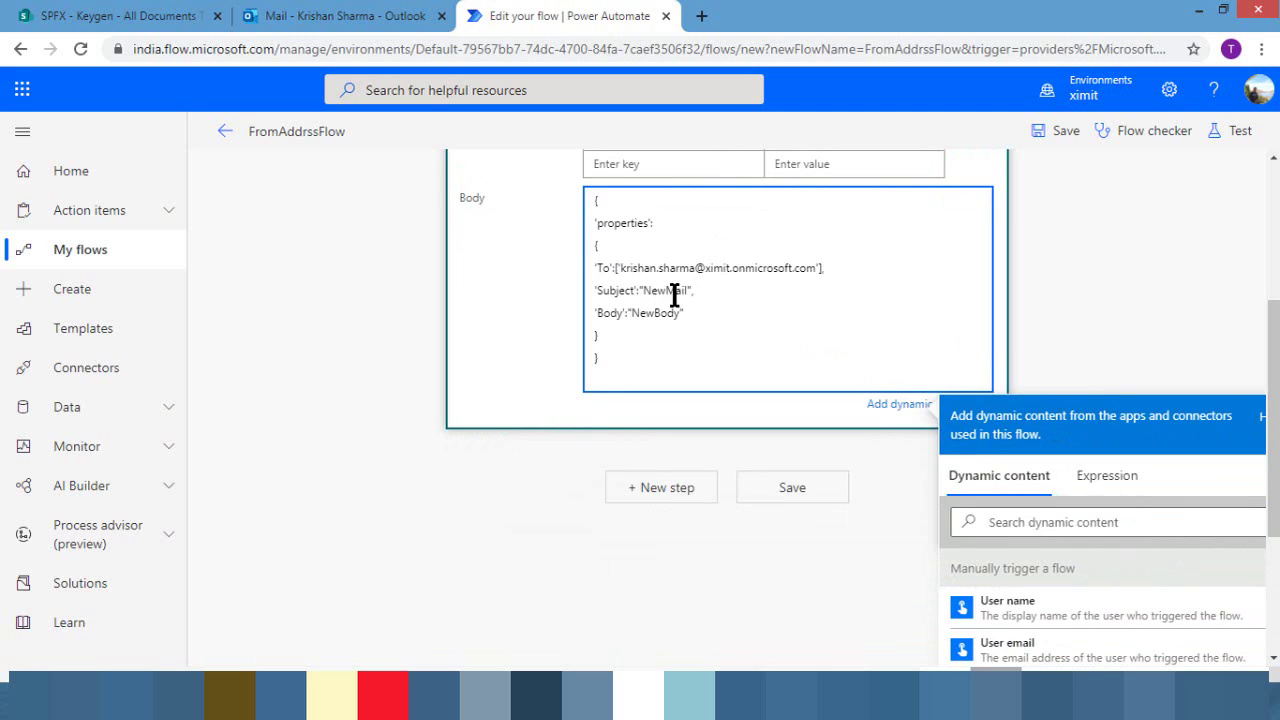
pyautogui.click(669, 291)
pyautogui.write('Test')
pyautogui.click(660, 313)
pyautogui.scroll(2, 1275, 342)
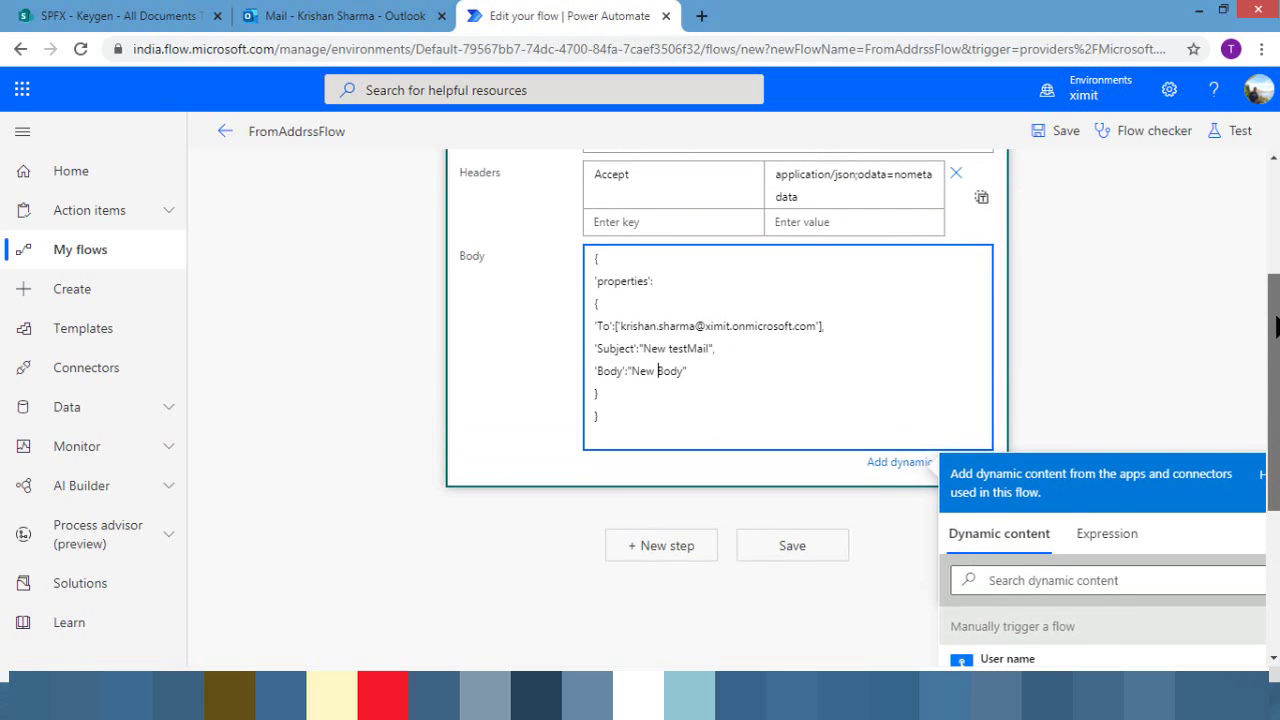
# - Save FromAddrssFlow and run a manual test of it, performing the trigger action with the SharePoint connection
pyautogui.scroll(2, 1277, 250)
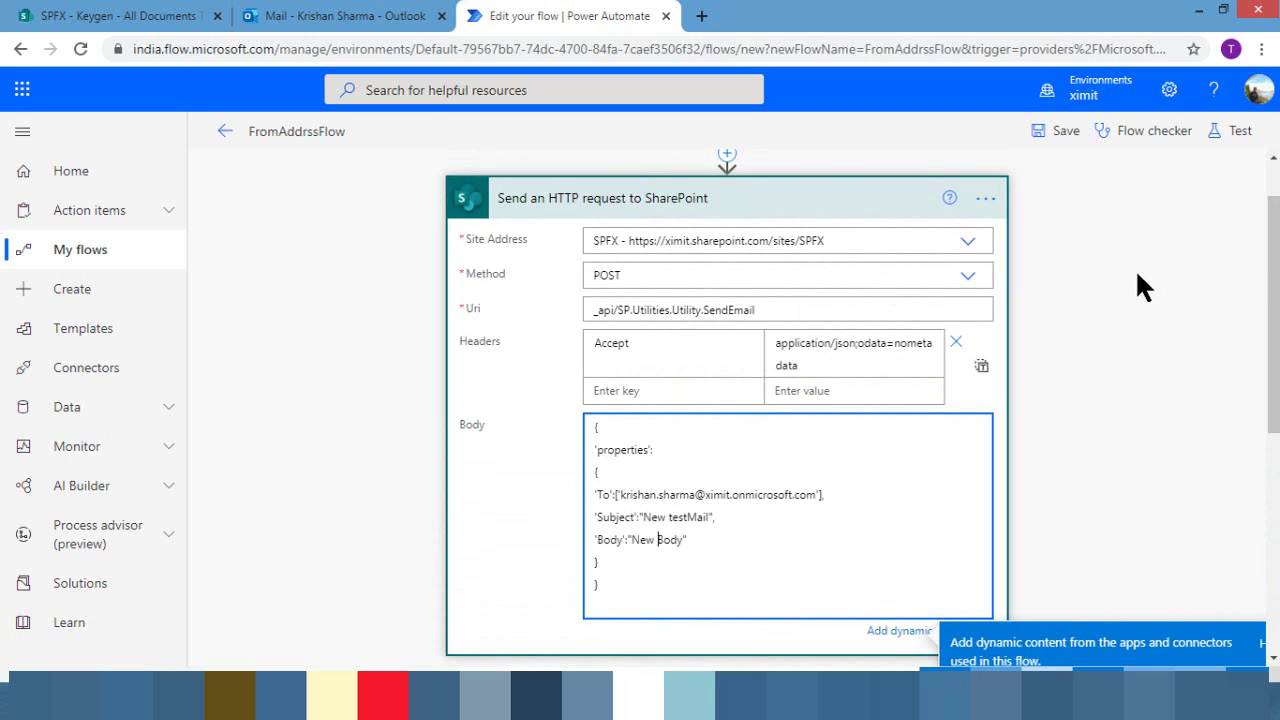
pyautogui.click(1062, 133)
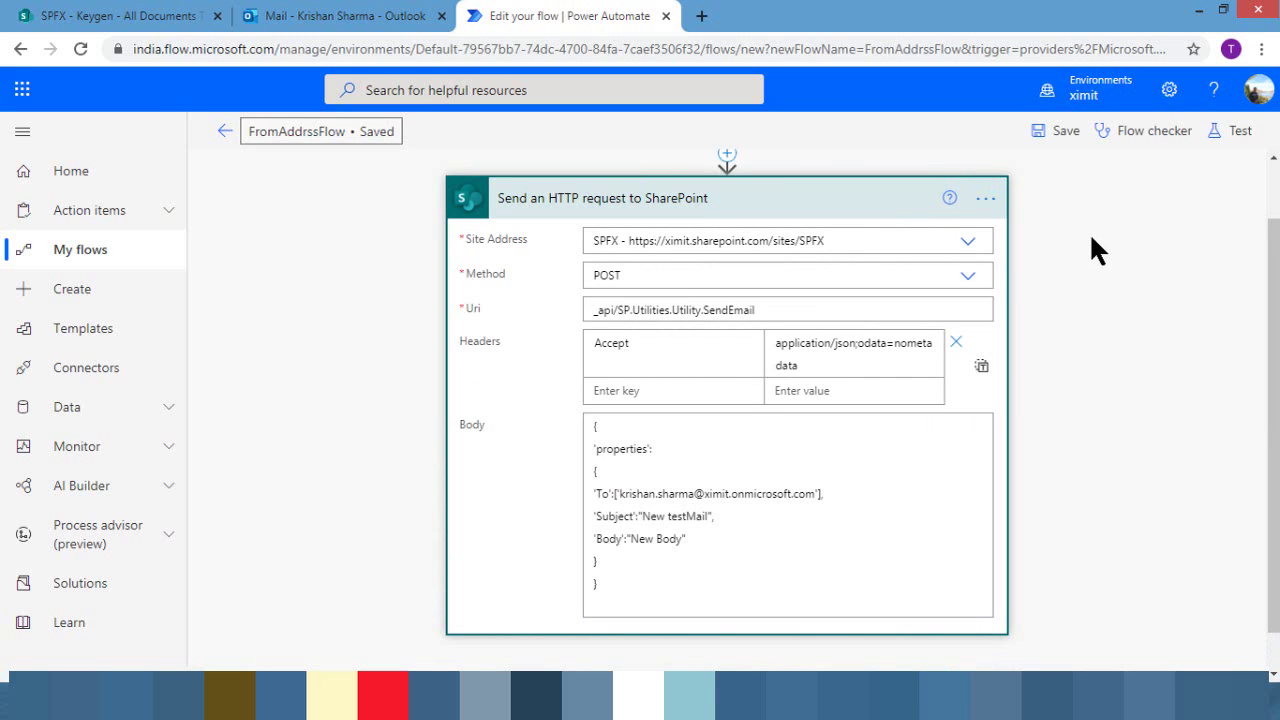
pyautogui.click(1230, 135)
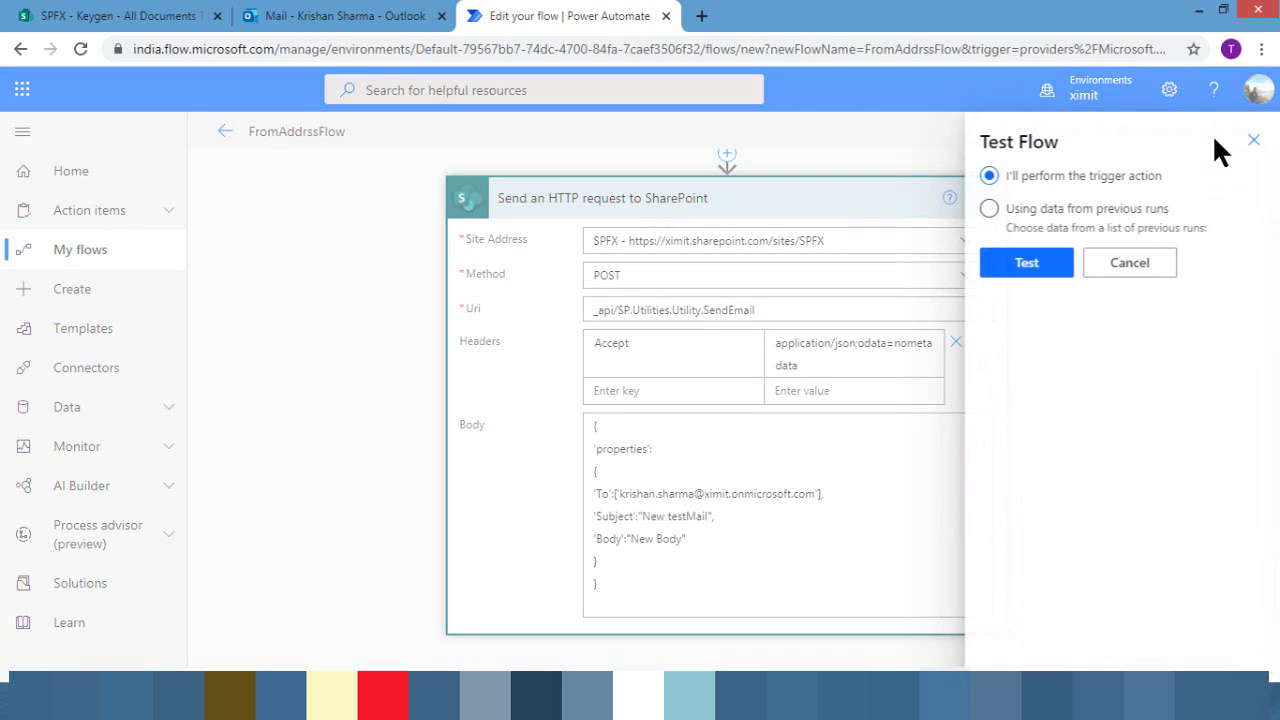
pyautogui.click(1023, 263)
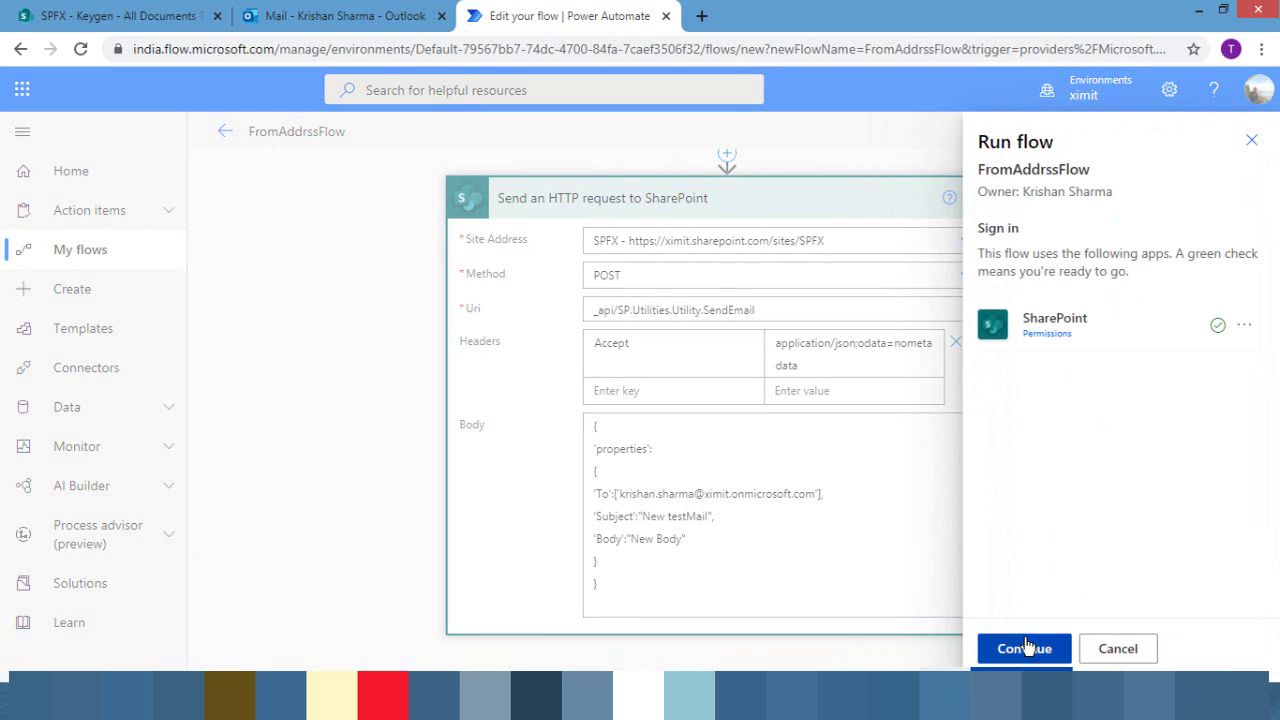
pyautogui.click(1028, 648)
pyautogui.click(1040, 650)
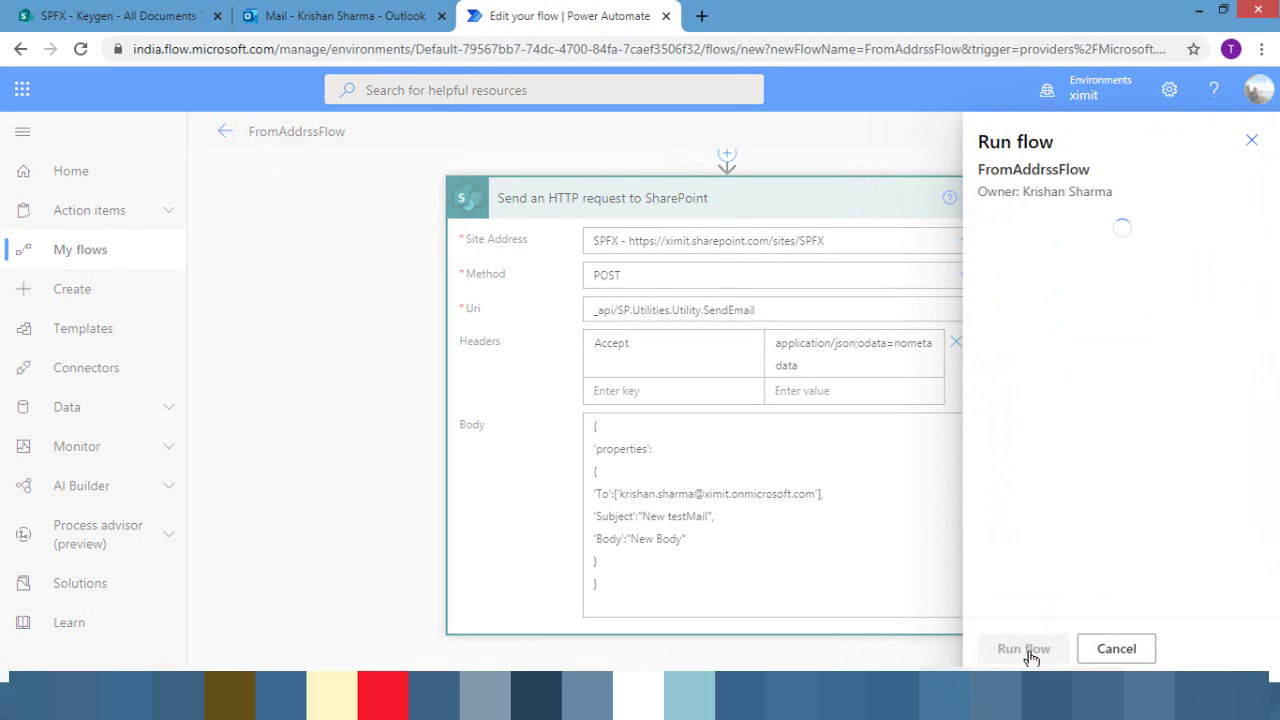
pyautogui.click(1022, 650)
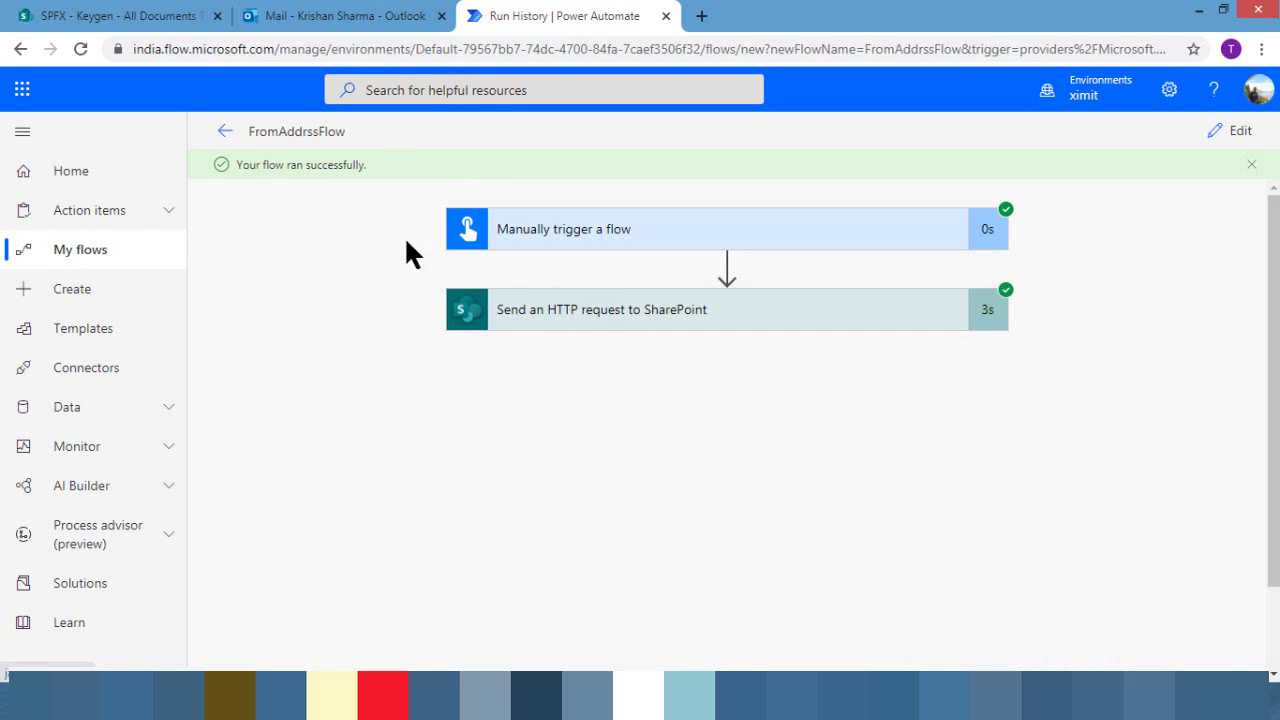
# - Switch to Outlook, check the sender address of the "New testMail" message in the Other inbox, and return to Power Automate
pyautogui.click(350, 16)
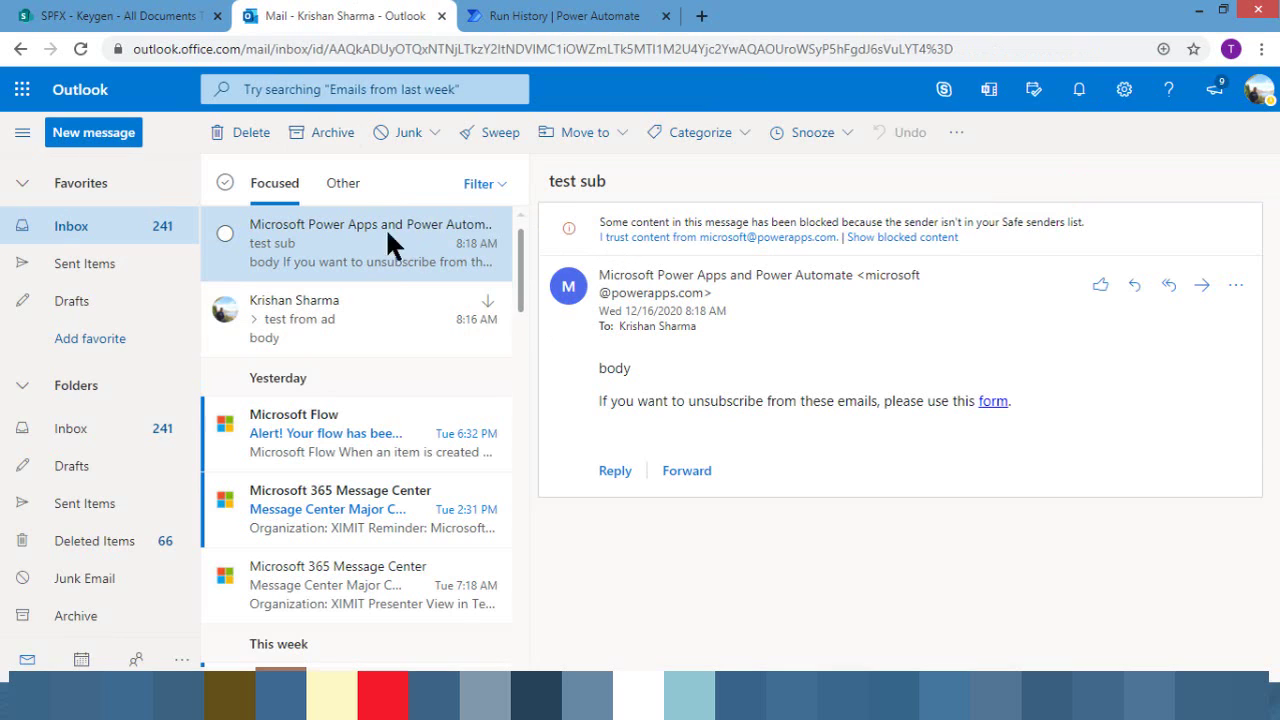
pyautogui.click(343, 185)
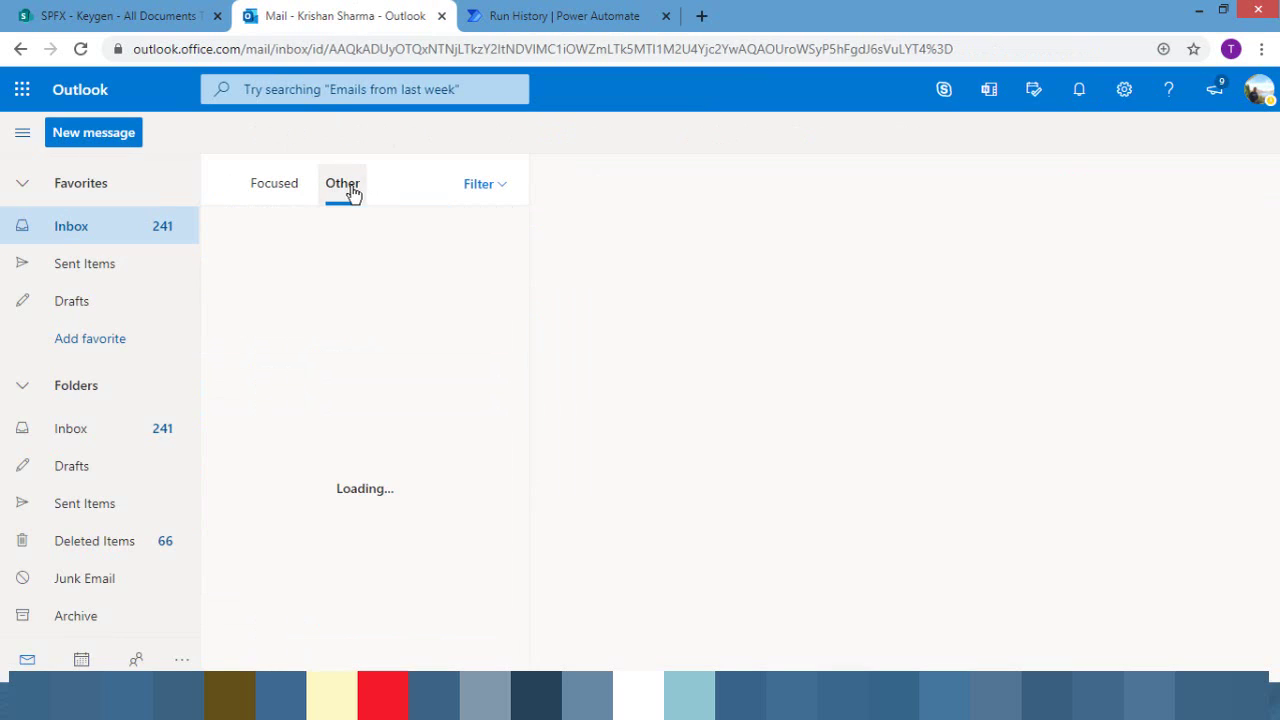
pyautogui.click(287, 190)
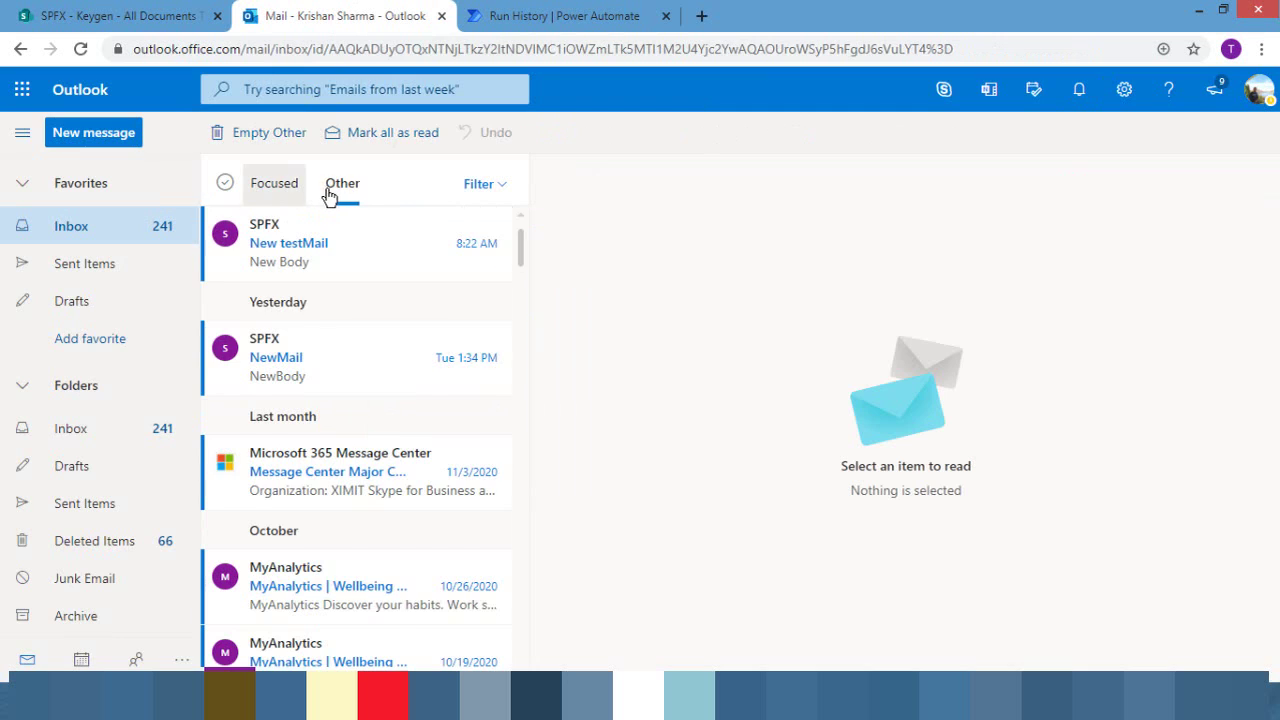
pyautogui.click(341, 194)
pyautogui.click(334, 241)
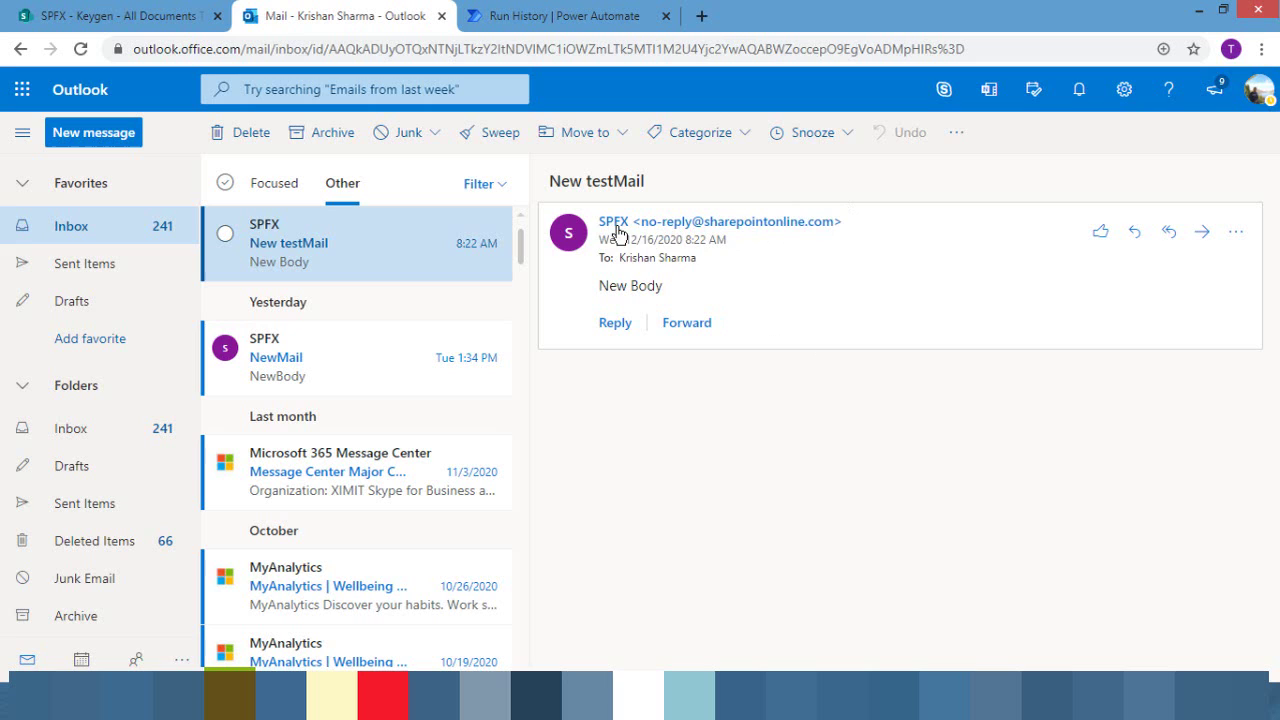
pyautogui.moveTo(622, 231)
pyautogui.click(511, 16)
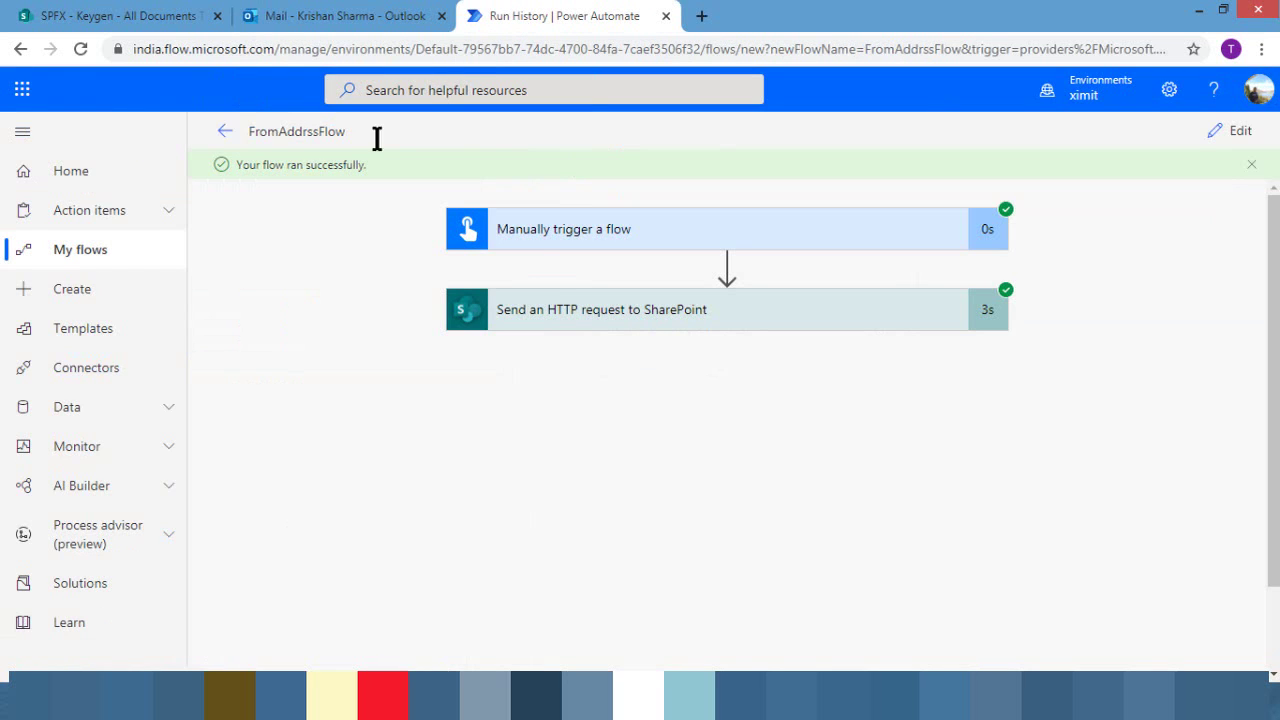